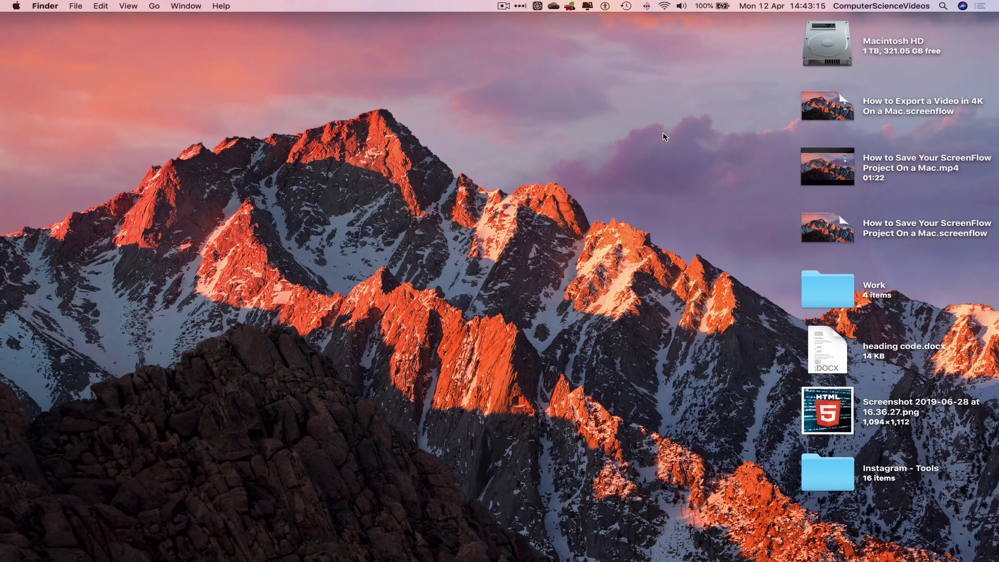
# Check the file information of the desktop video How to Save Your ScreenFlow Project On a Mac.mp4, and close the information window
pyautogui.moveTo(824, 157)
pyautogui.rightClick(849, 160)
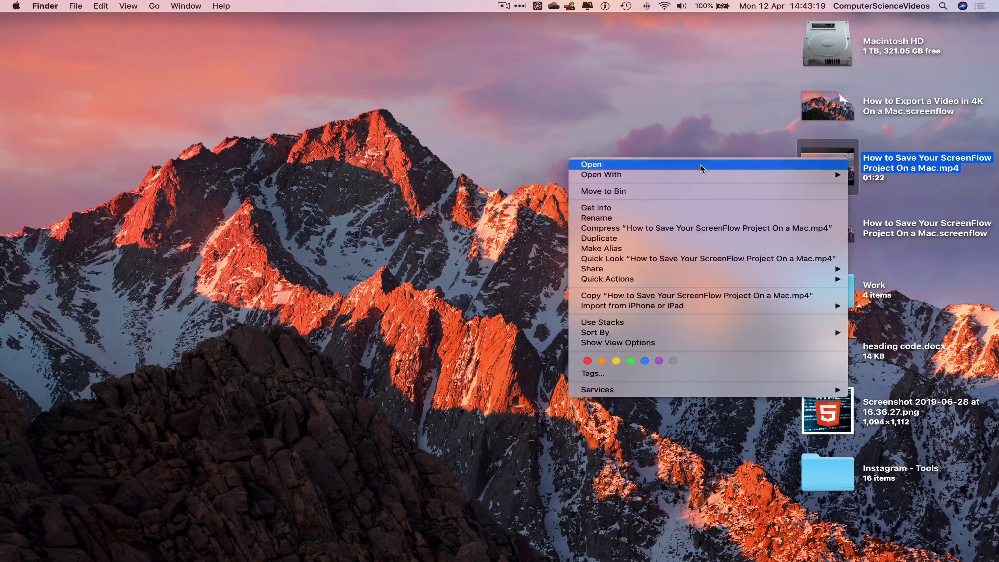
pyautogui.click(627, 207)
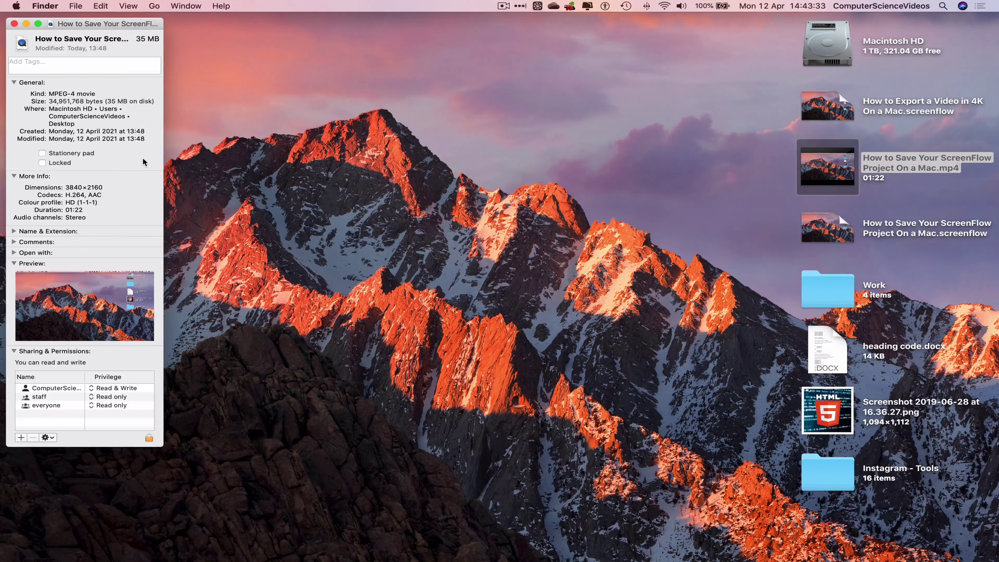
pyautogui.click(14, 24)
pyautogui.click(553, 106)
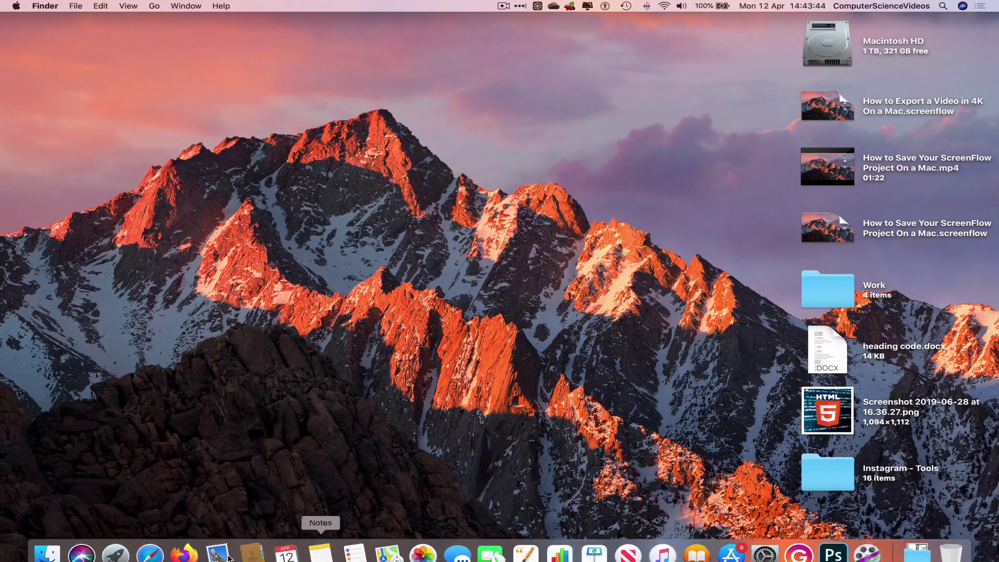
# Switch to Safari, open YouTube Studio and upload How to Save Your ScreenFlow Project On a Mac.mp4 from the desktop as a new video
pyautogui.click(140, 551)
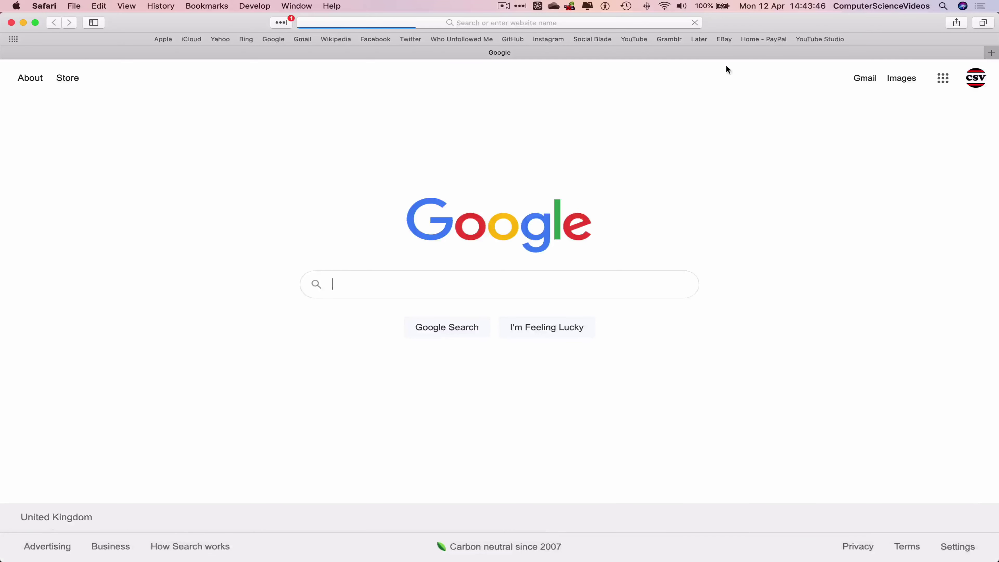
pyautogui.click(820, 39)
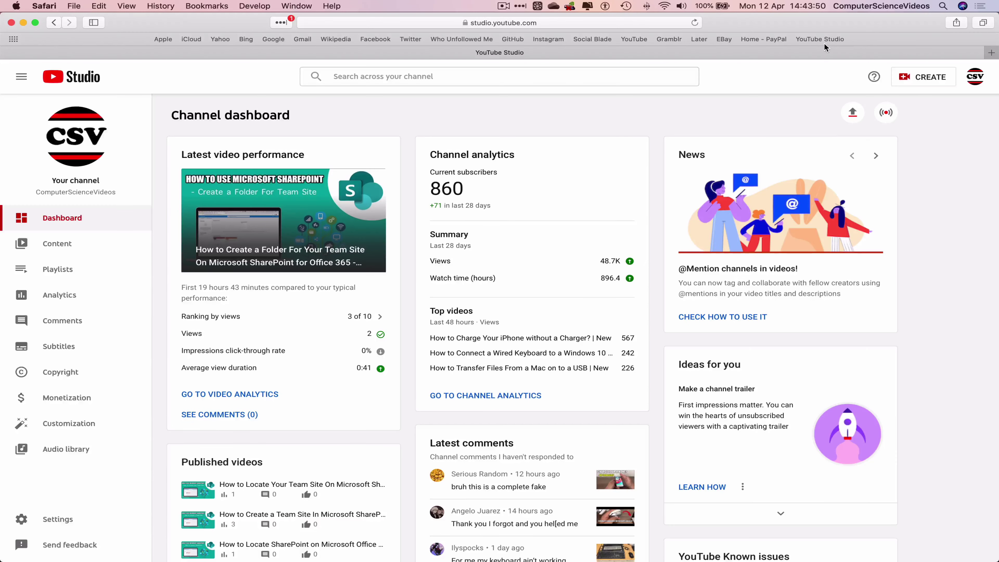
pyautogui.click(942, 79)
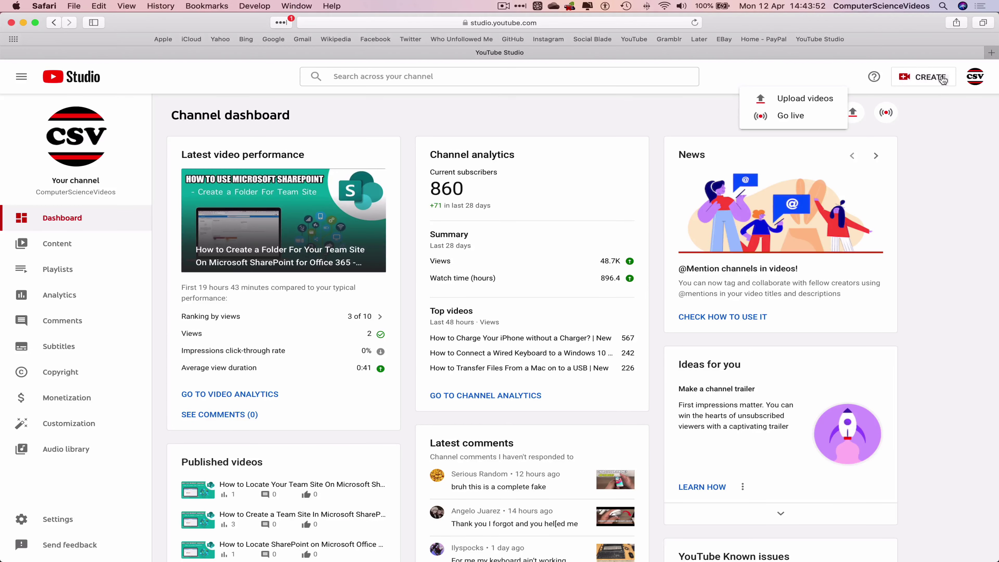
pyautogui.click(793, 101)
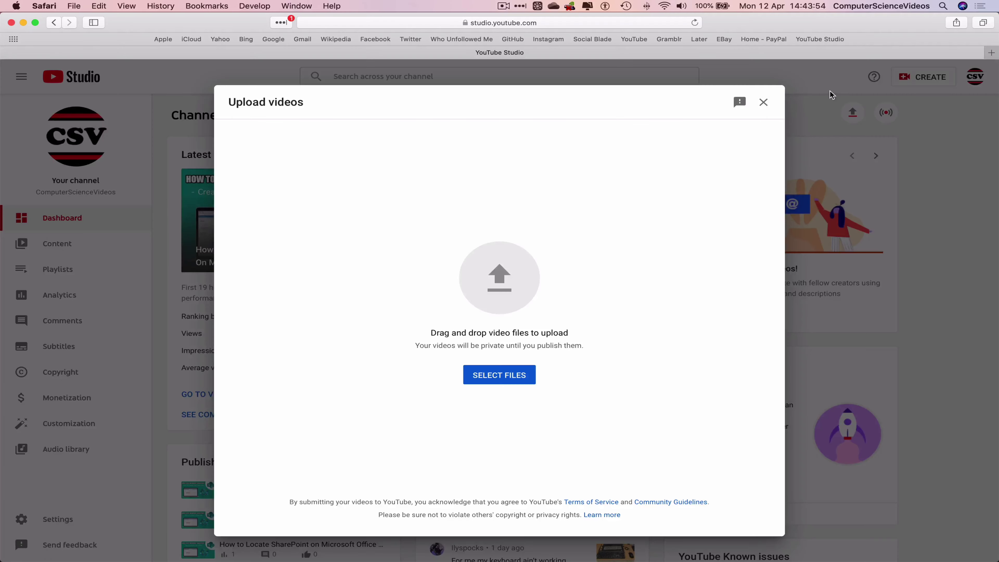
pyautogui.hotkey('ctrl', 'Right')
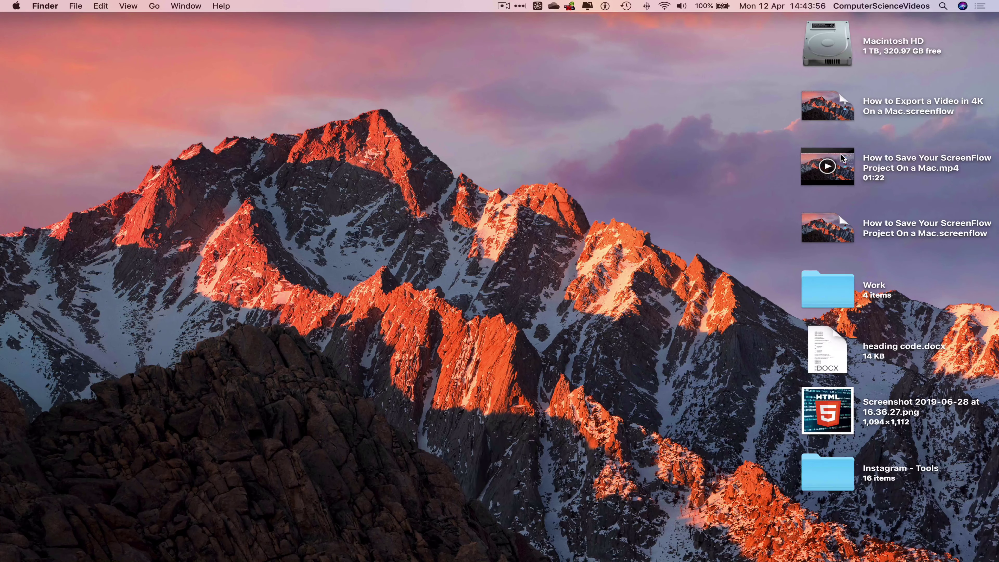
pyautogui.moveTo(842, 157); pyautogui.dragTo(509, 252)
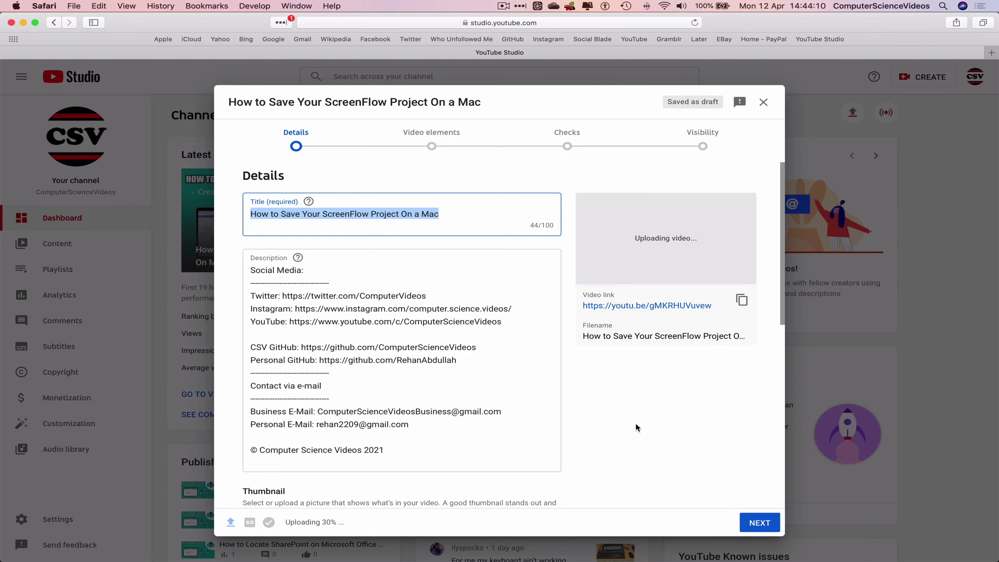
# Review the channel's uploaded content in a second YouTube Studio tab, and return to the upload in progress
pyautogui.click(992, 52)
pyautogui.click(824, 39)
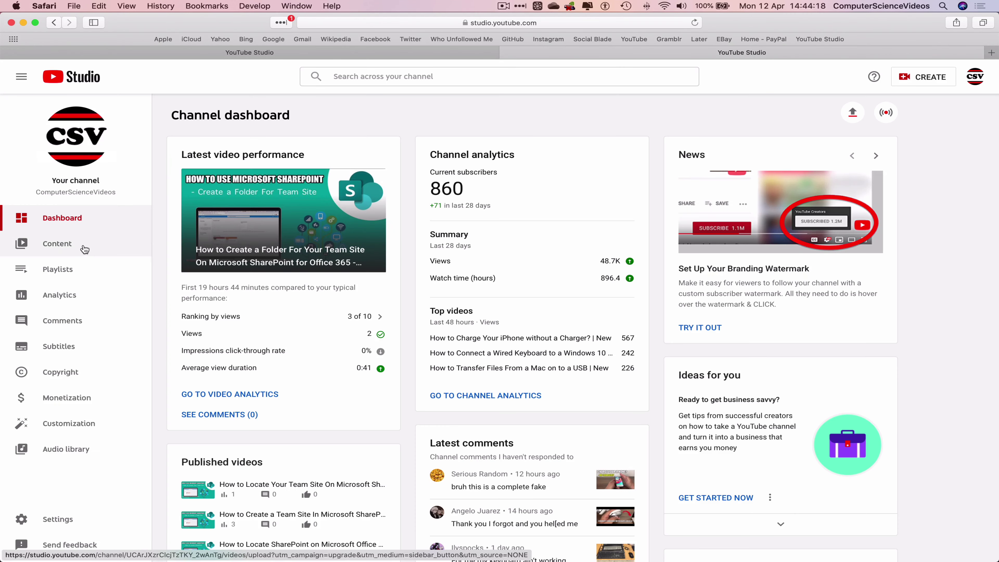
pyautogui.click(89, 248)
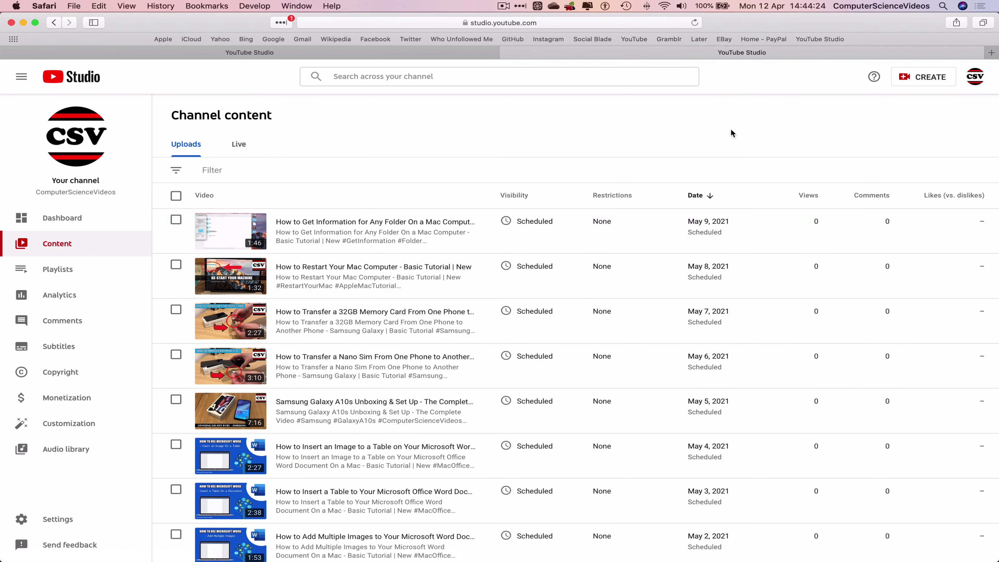
pyautogui.click(430, 52)
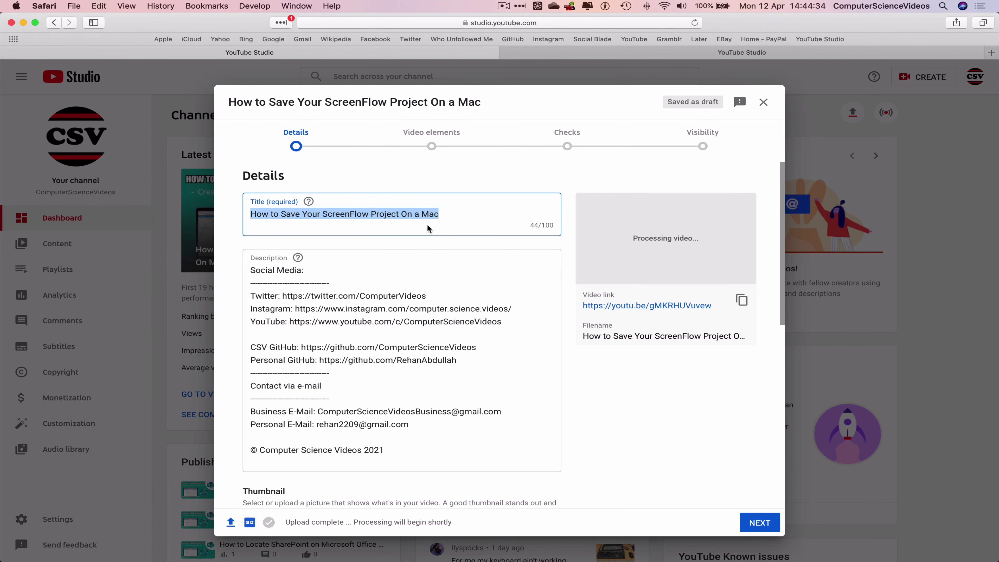
# Append "- Basic Tutorial | New" to the end of the video title
pyautogui.click(462, 215)
pyautogui.write('- ')
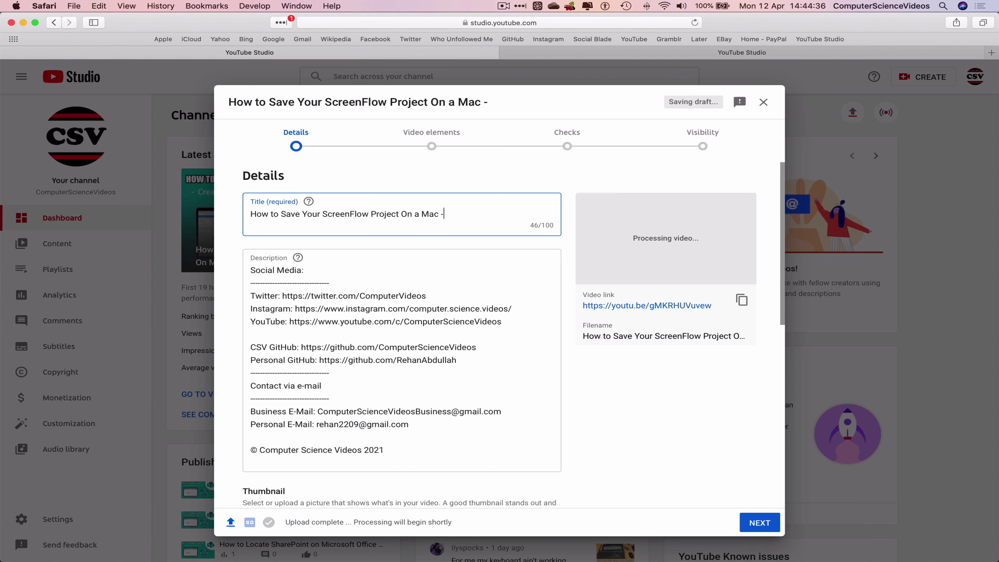
pyautogui.write('Basic Tu')
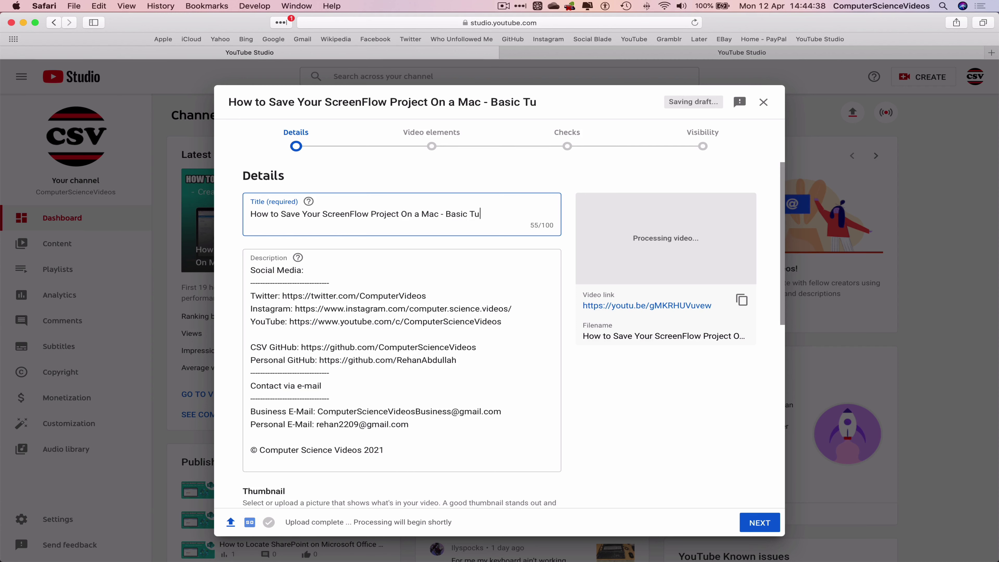
pyautogui.write('torial | New')
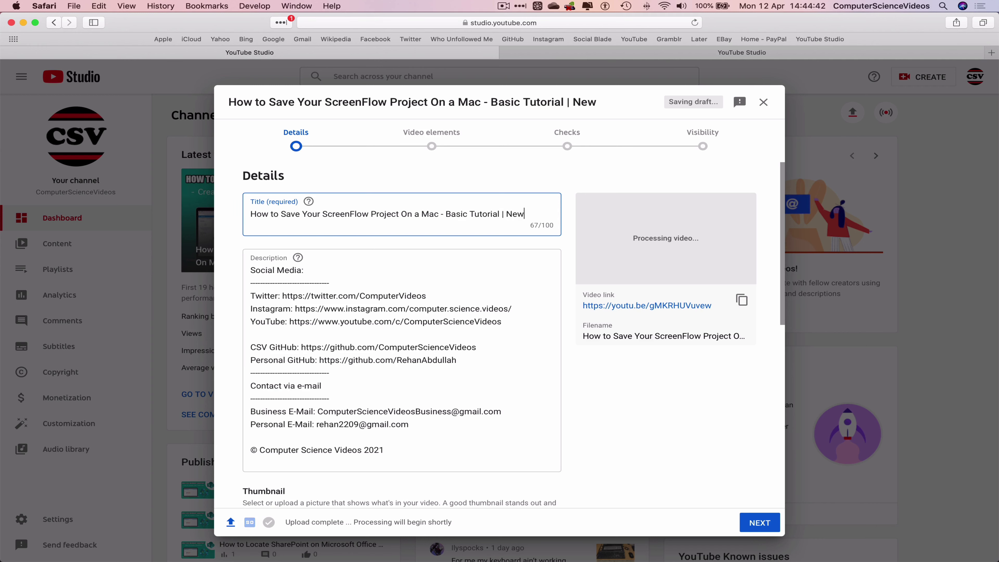
# Copy the full video title into a new first line of the description, with a blank line above the Social Media section
pyautogui.press('super+a')
pyautogui.press('super+c')
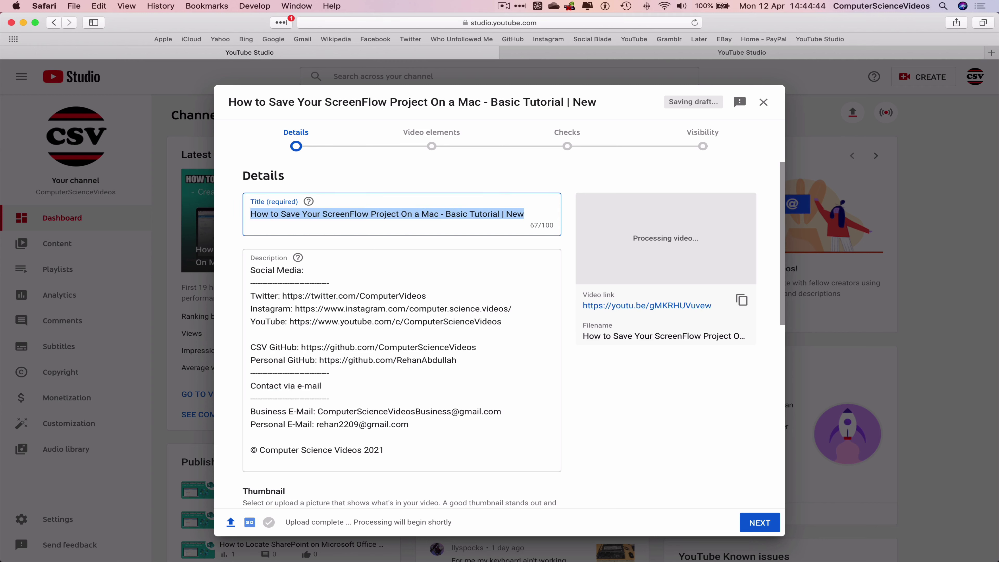
pyautogui.click(445, 267)
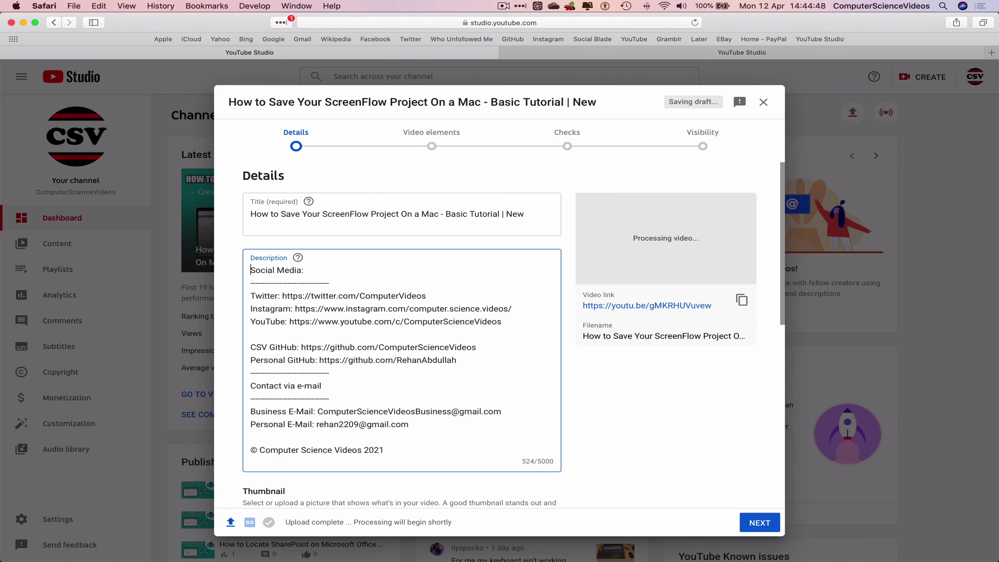
pyautogui.press('Return')
pyautogui.press('Return')
pyautogui.press('super+v')
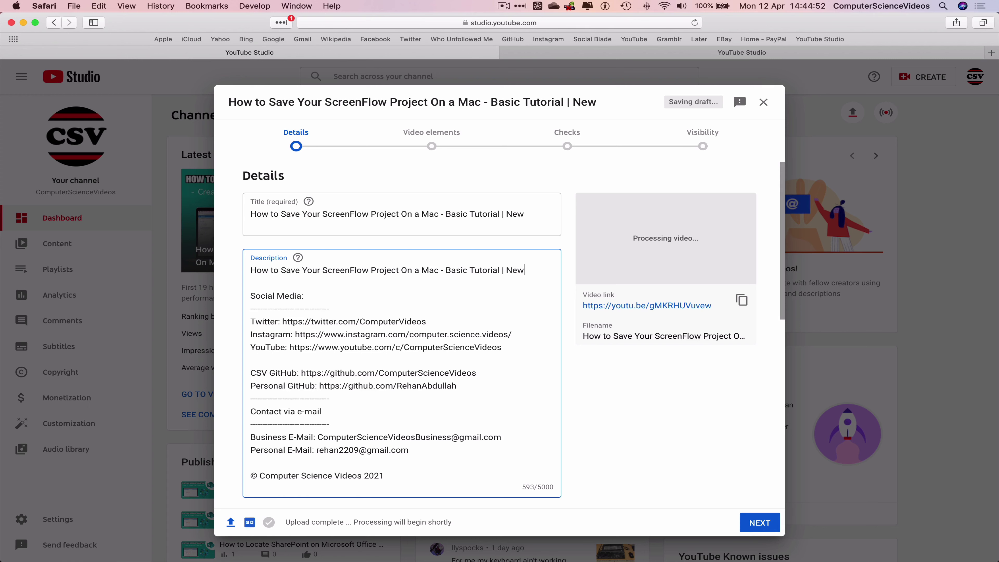
# Add the hashtags #ScreenFlow #MacBookPro #ComputerScienceVideos after the copied title in the description
pyautogui.write('#ScreenFlow')
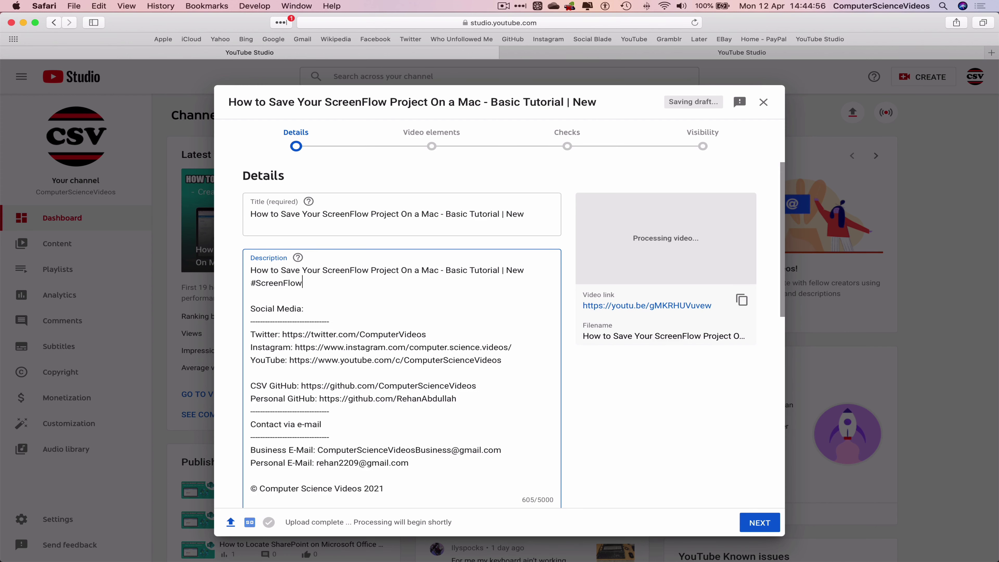
pyautogui.write(' #MacBookPro')
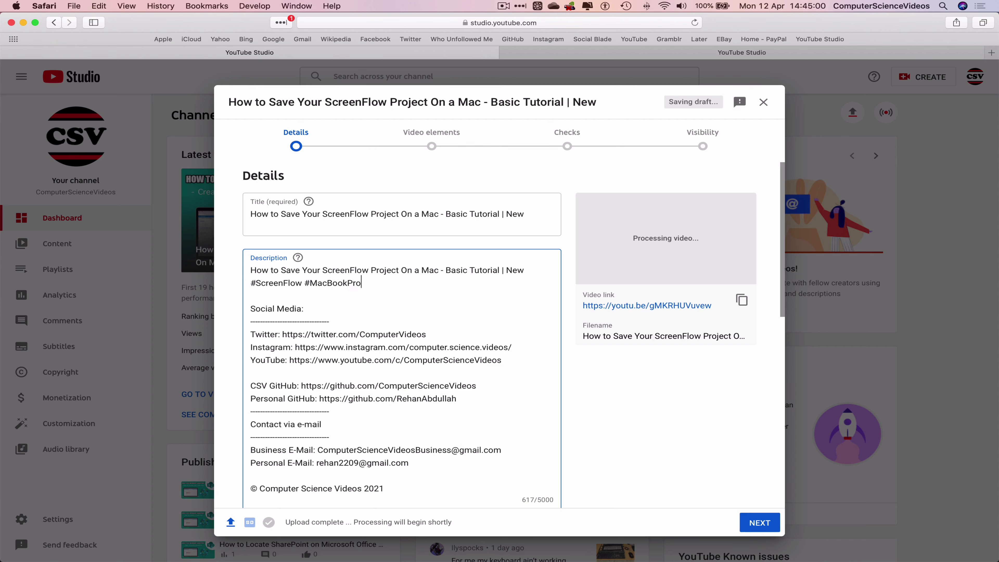
pyautogui.write(' #ComputerScienceVideos')
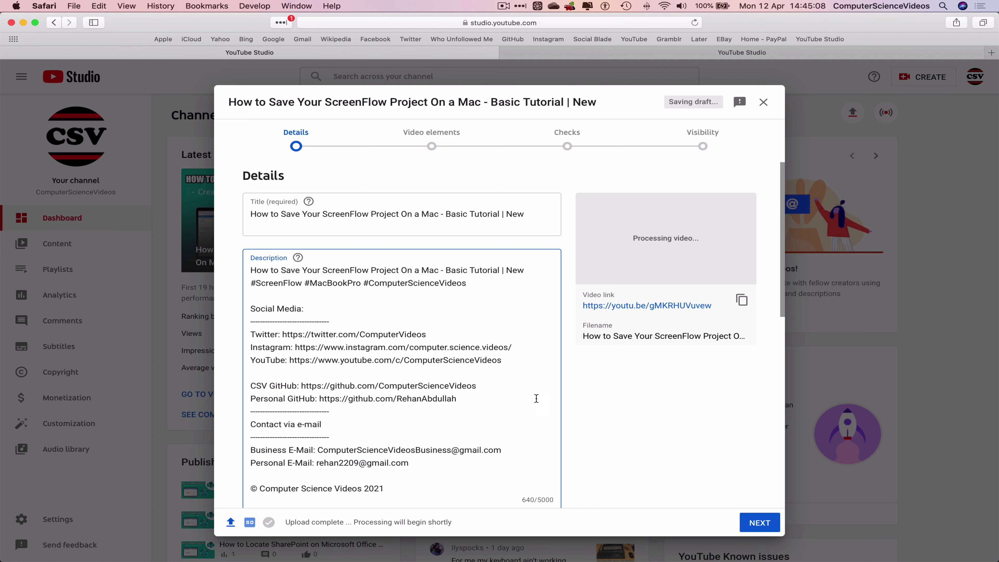
# Add the video to the playlists How to Use a MacBook Pro - Tutorials, How To & Style and All Videos: ComputerScienceVideos
pyautogui.scroll(-10, 501, 358)
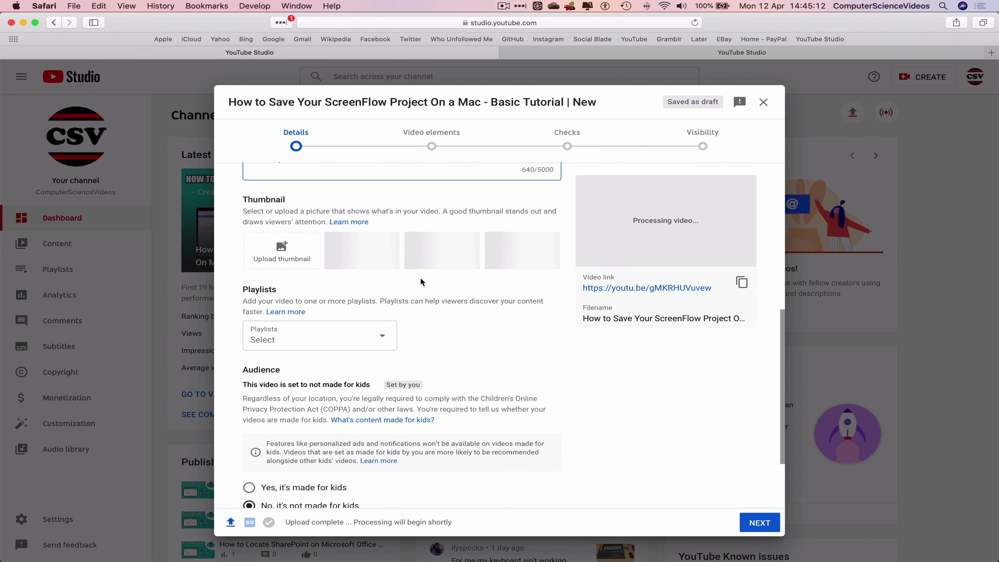
pyautogui.click(382, 335)
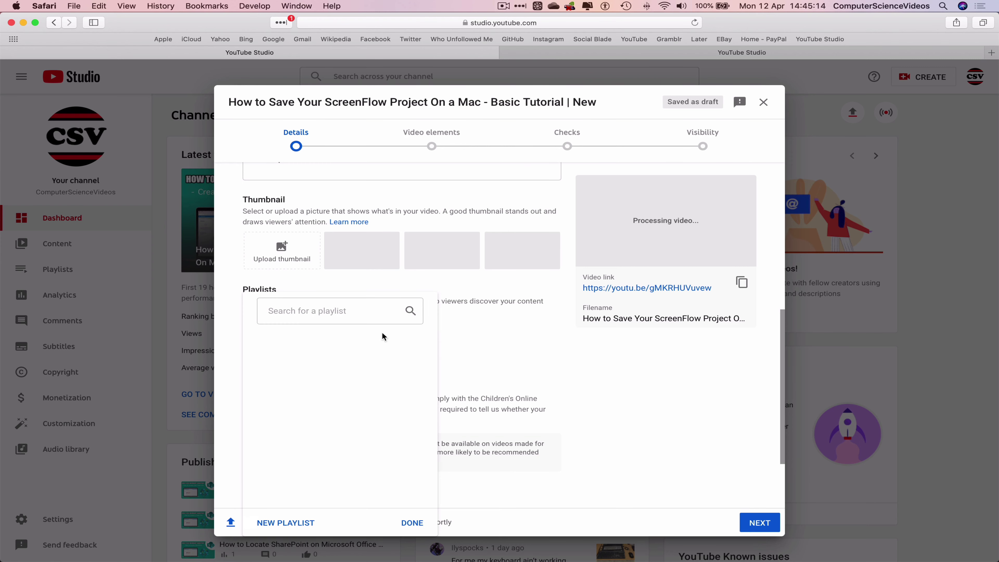
pyautogui.click(326, 342)
pyautogui.click(328, 359)
pyautogui.click(329, 375)
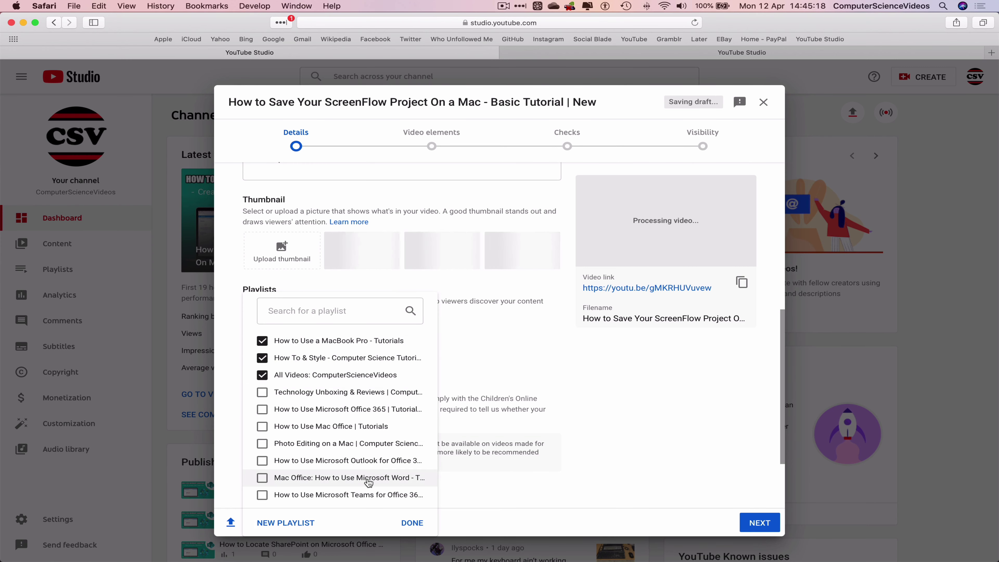
pyautogui.click(418, 524)
# Expand the additional video details and add the tags How to Save Your ScreenFlow Video and How to Save ScreenFlow Videos
pyautogui.scroll(-3, 435, 402)
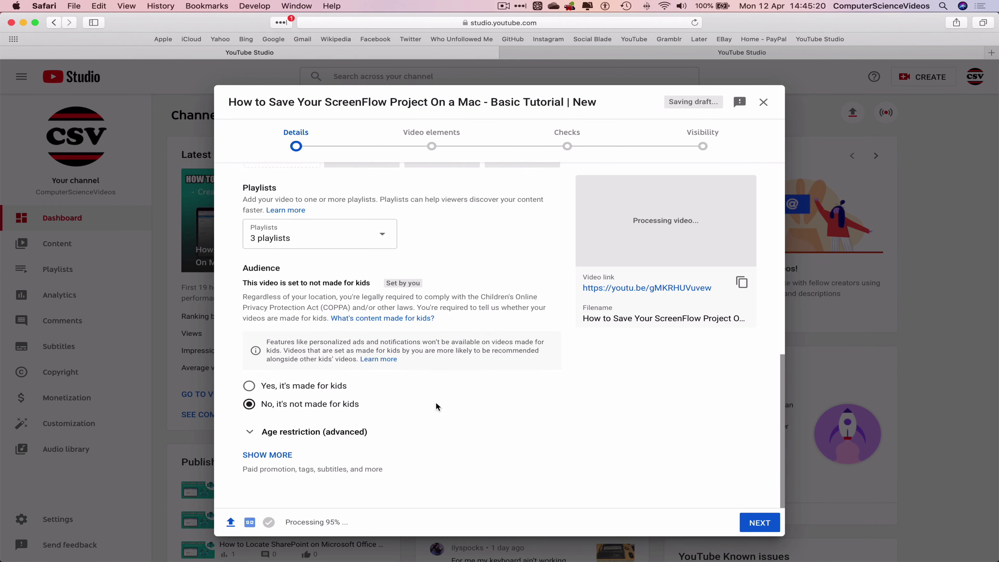
pyautogui.click(267, 459)
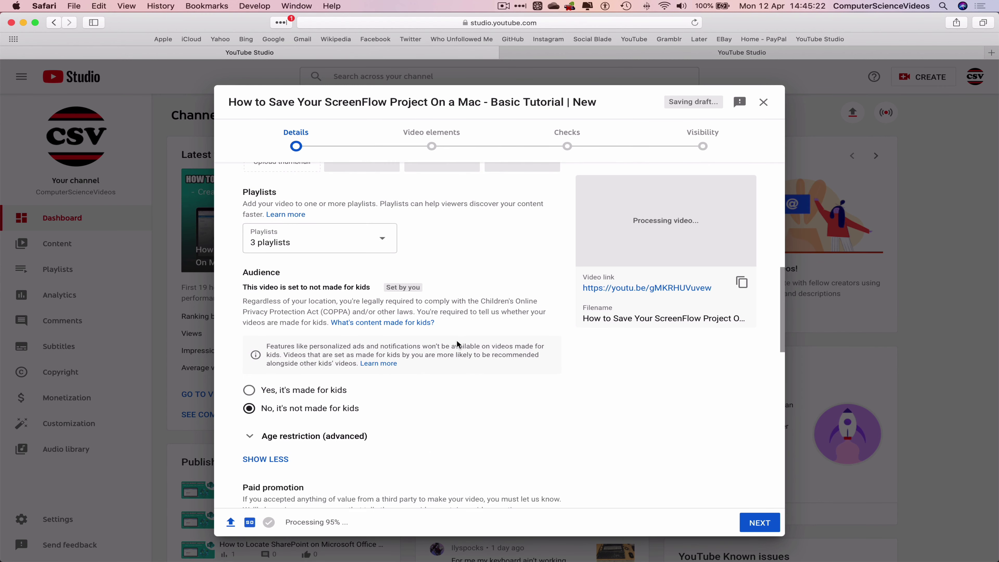
pyautogui.scroll(-5, 458, 346)
pyautogui.click(332, 314)
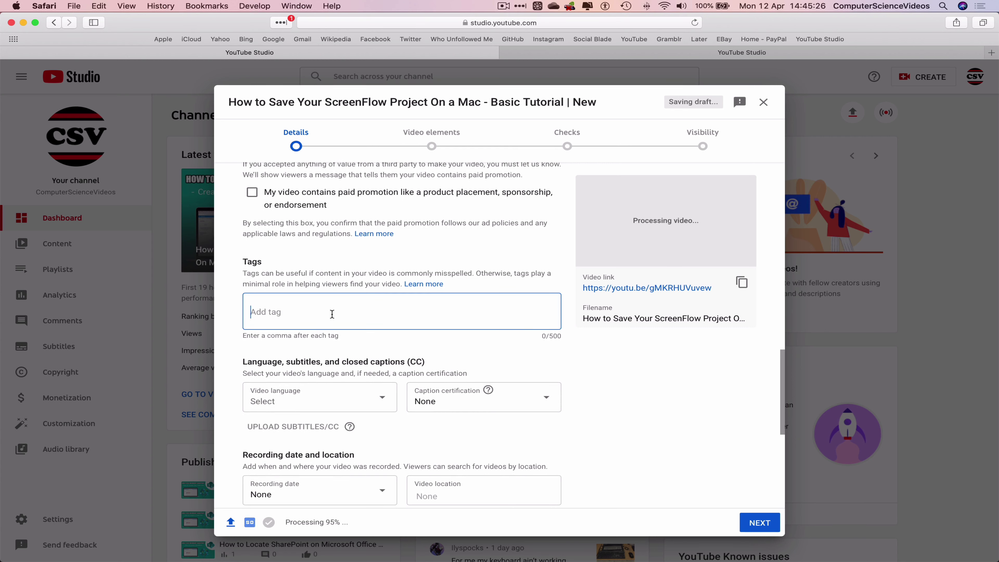
pyautogui.write('How to ')
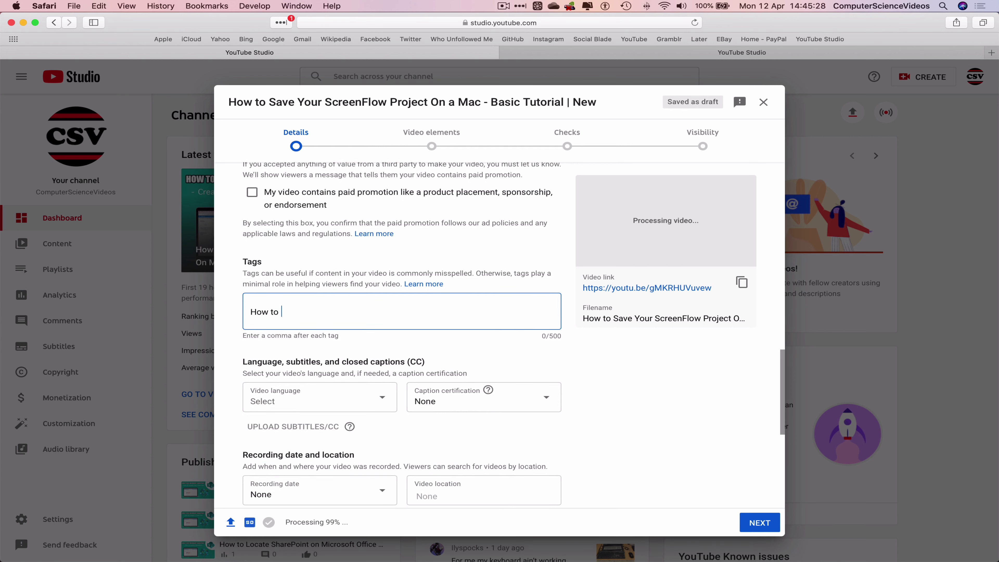
pyautogui.write('Save Your Sc')
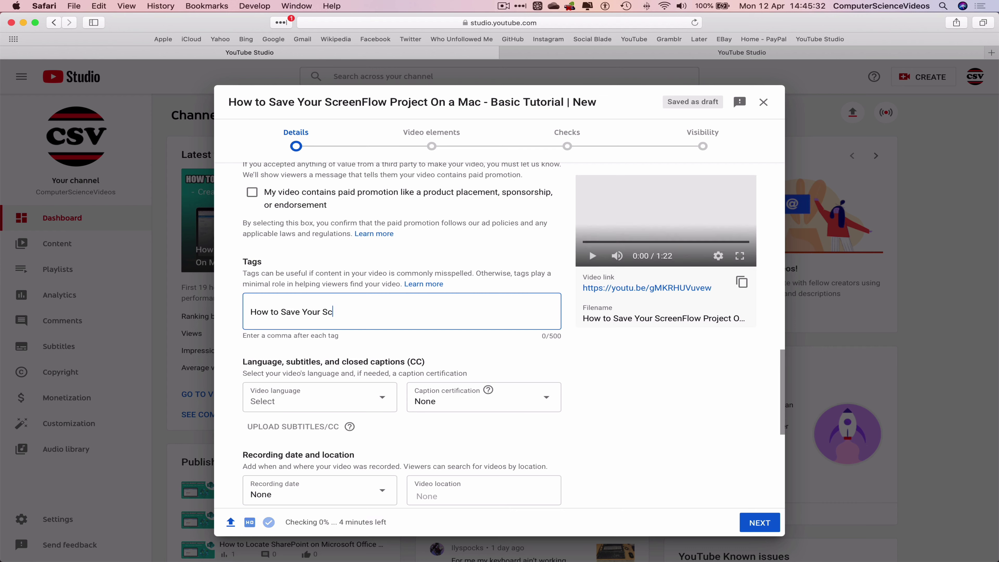
pyautogui.write('reenFlow Video')
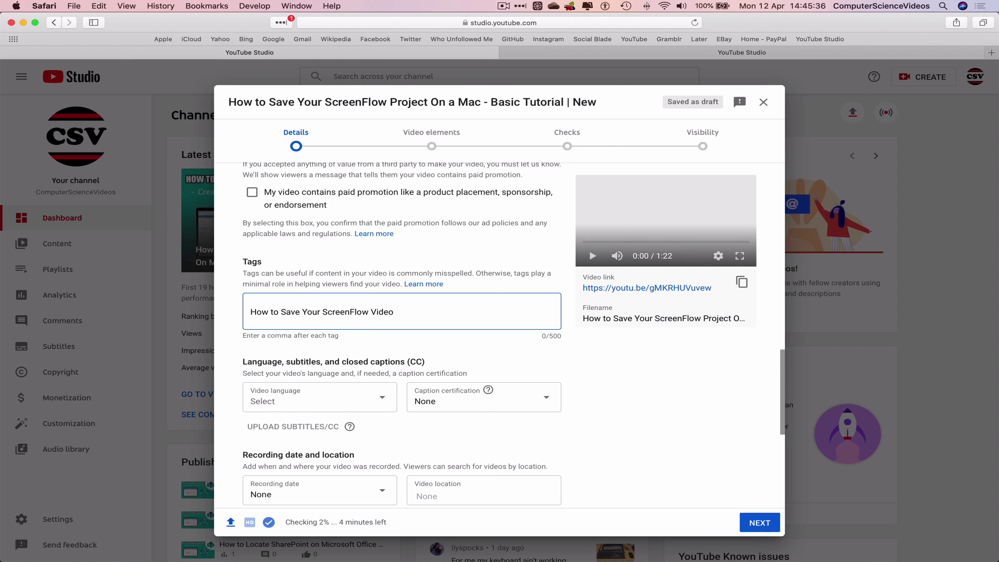
pyautogui.write(',How to S')
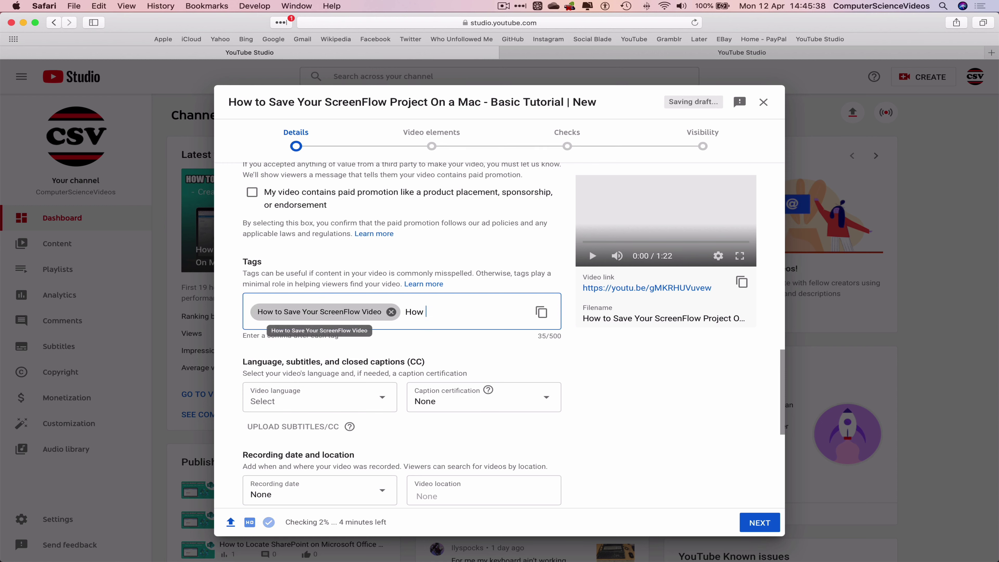
pyautogui.write('ave')
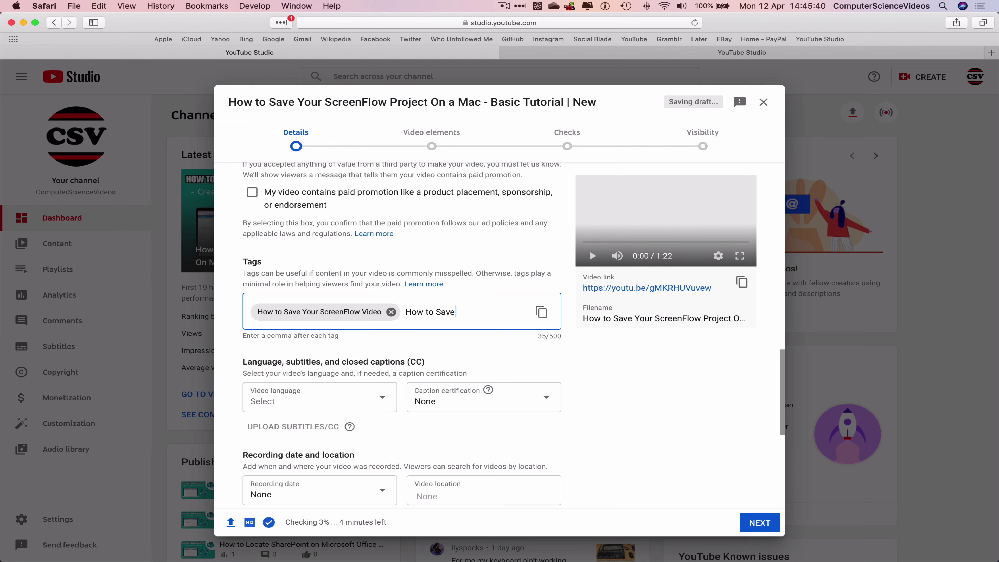
pyautogui.write(' ScreenFlow Videos')
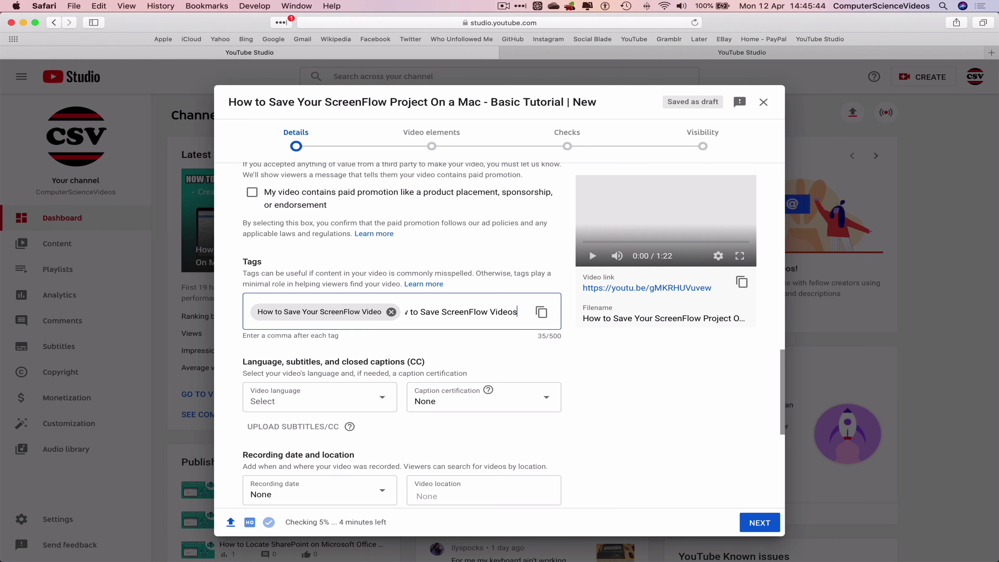
pyautogui.write(',')
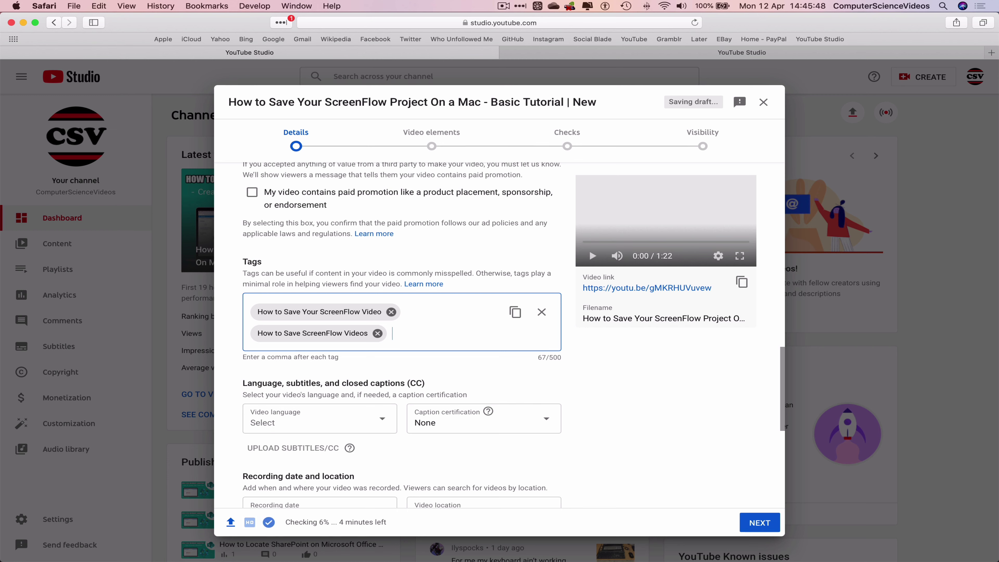
# Add the tags Computer Science Videos, Computer Science 2021 and Computer Science to the video
pyautogui.write('Computer ')
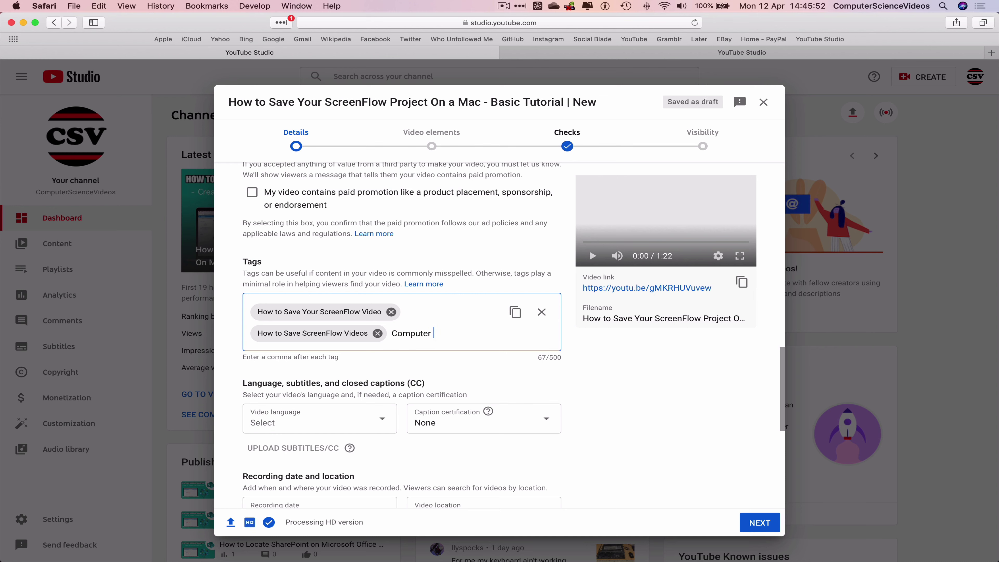
pyautogui.write('Science Videos')
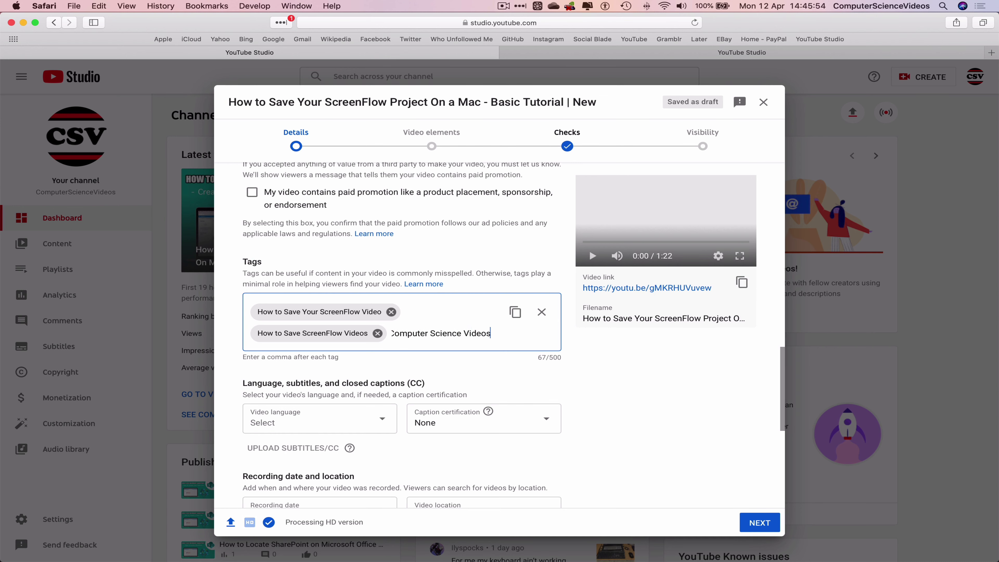
pyautogui.write(',Computer Sc')
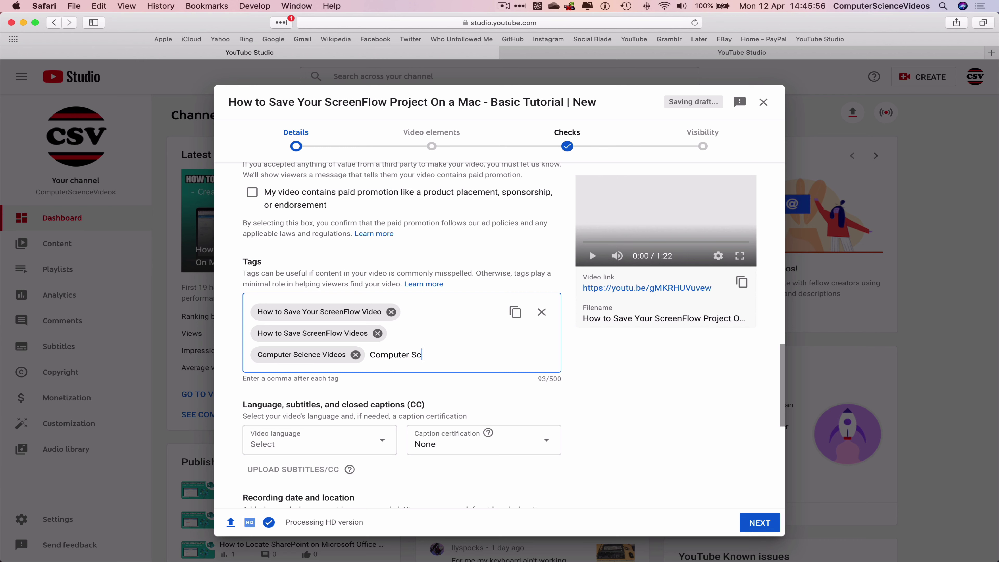
pyautogui.write('ience 2021,C')
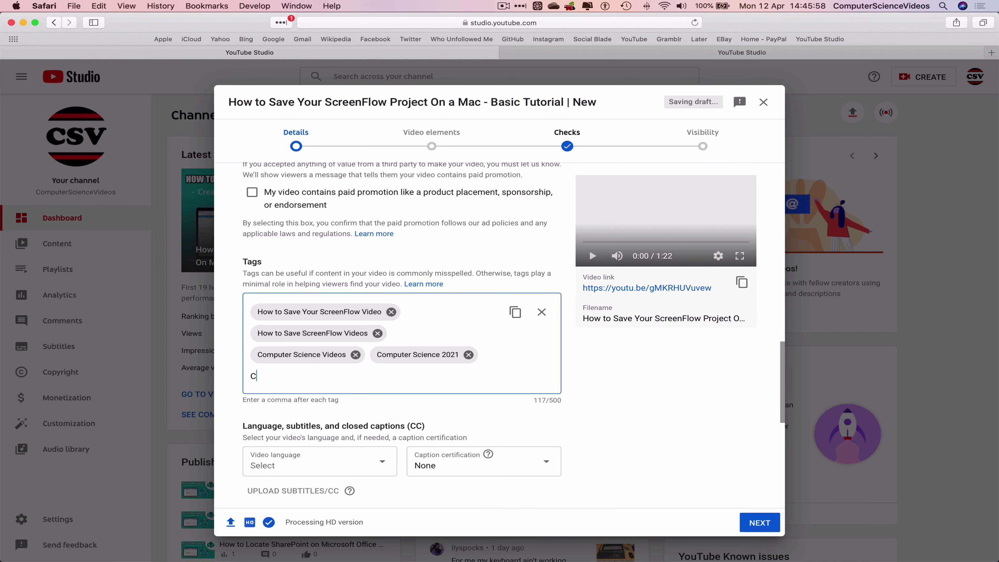
pyautogui.write('omputer Scin')
pyautogui.press('BackSpace')
pyautogui.press('BackSpace')
pyautogui.write('ience,')
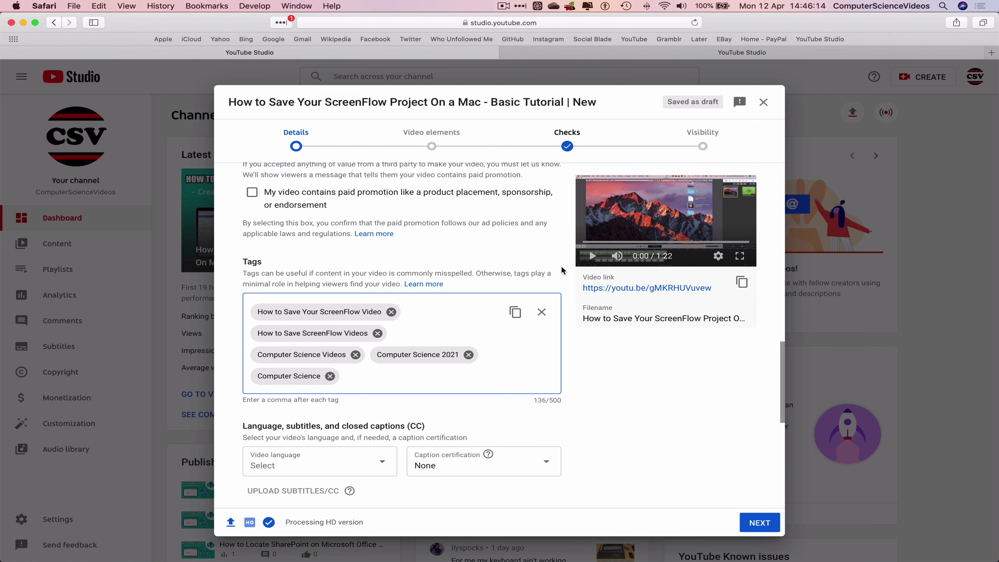
# Proceed from the details past the video elements and checks stages to the visibility stage, adding no end screen or cards
pyautogui.scroll(-10, 783, 501)
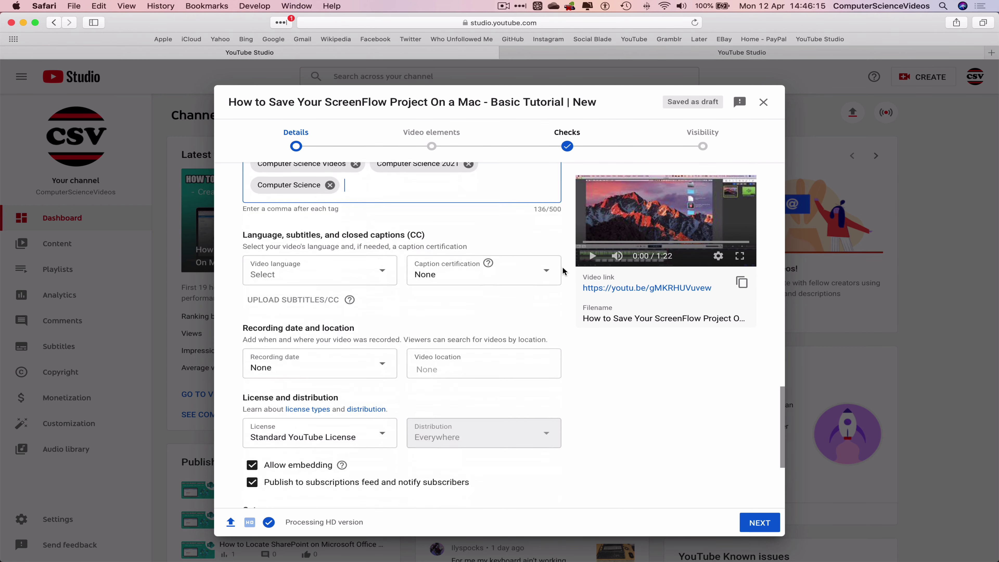
pyautogui.click(761, 524)
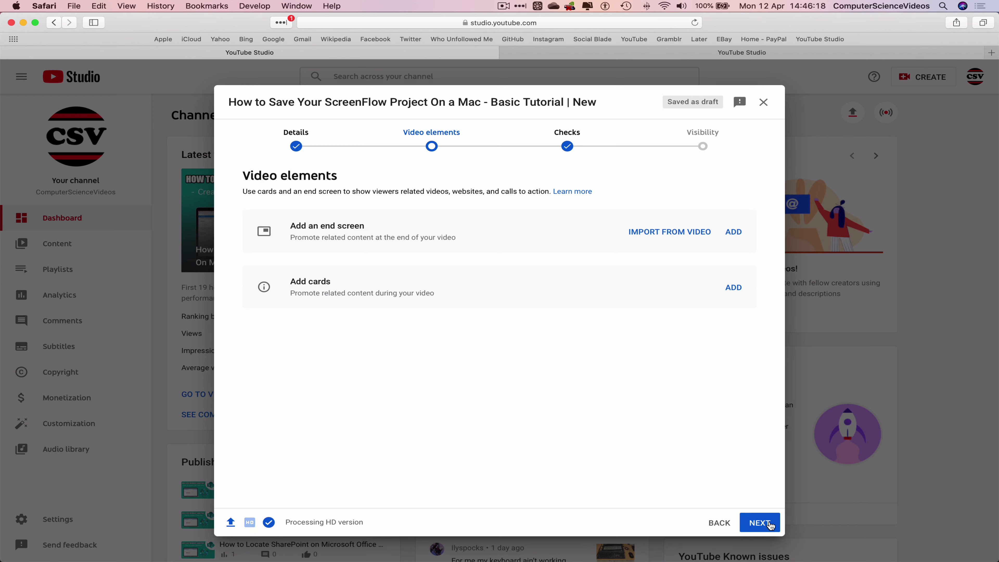
pyautogui.click(771, 526)
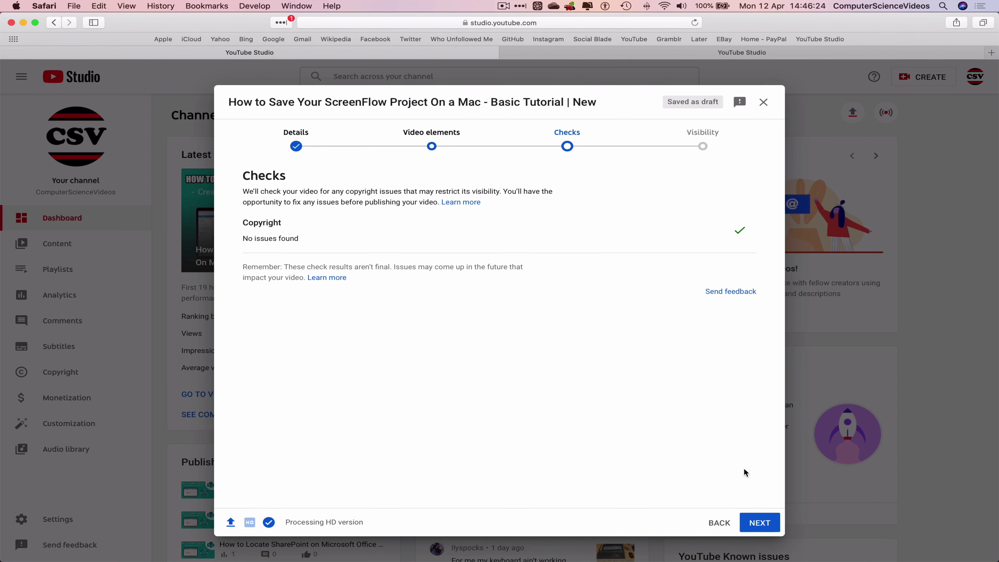
pyautogui.click(774, 527)
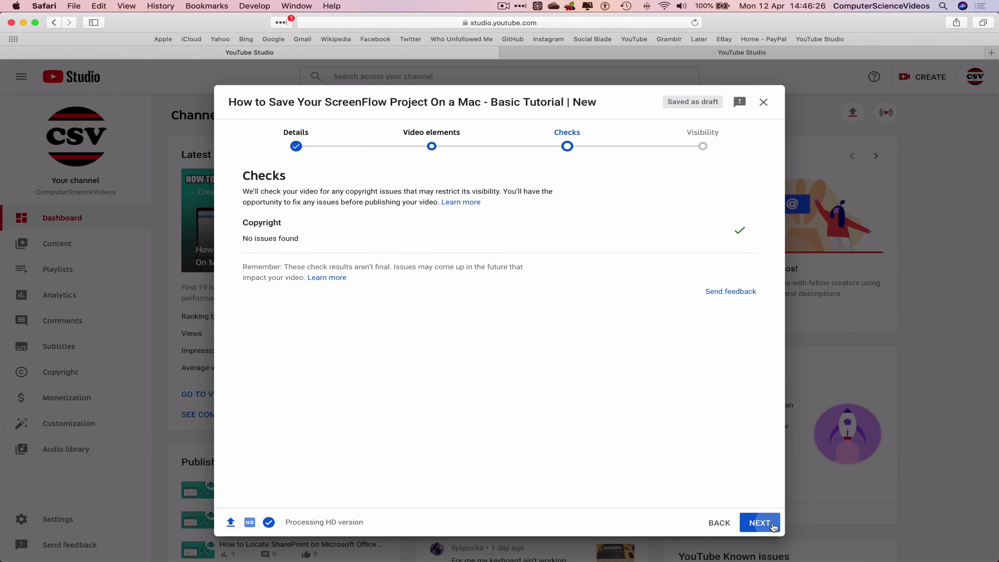
# Choose scheduled publishing for the video and set its release date to May 10, 2021
pyautogui.click(289, 386)
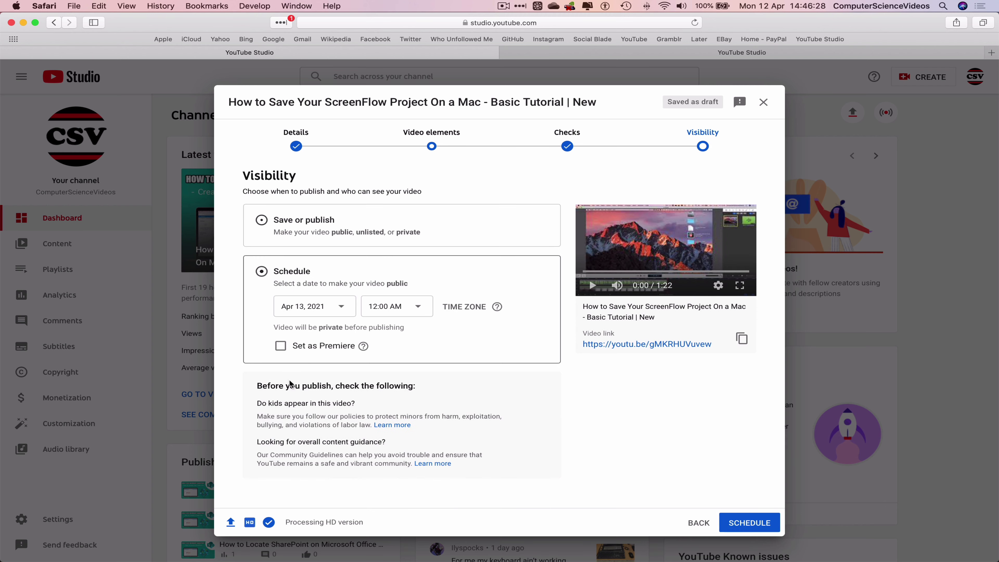
pyautogui.click(313, 306)
pyautogui.scroll(-3, 345, 372)
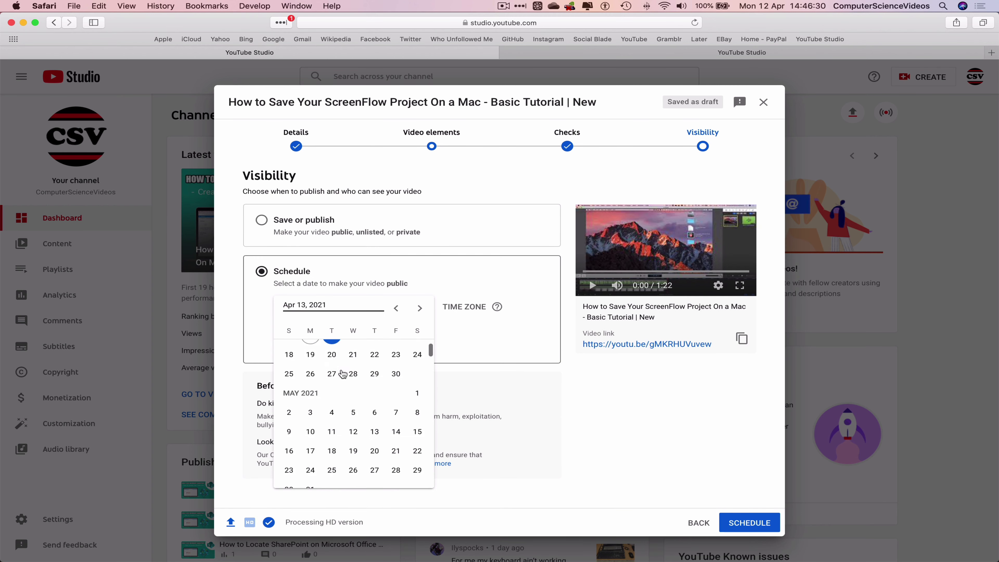
pyautogui.click(311, 434)
# Set the release time to 7:00 PM, schedule the video and dismiss the confirmation
pyautogui.click(397, 311)
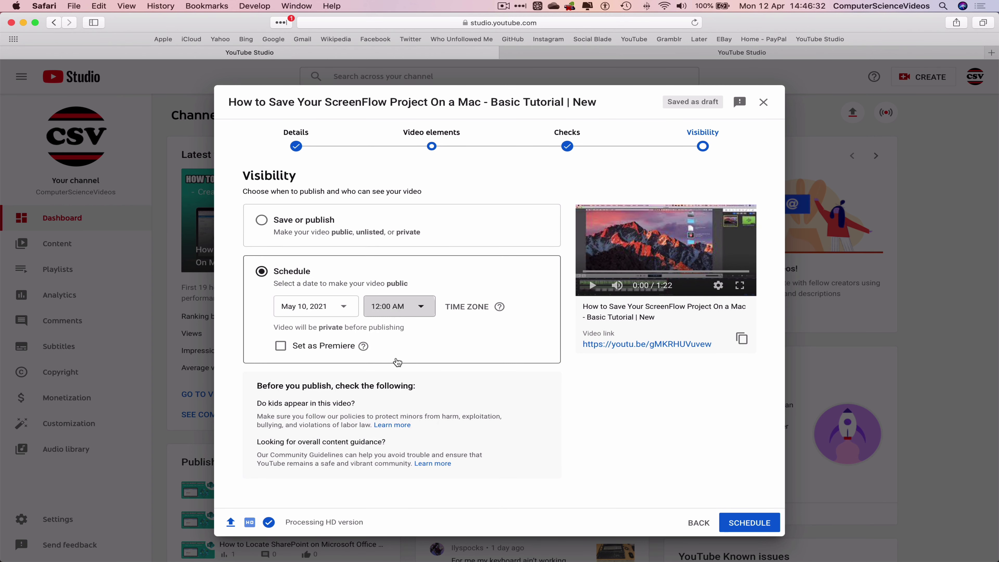
pyautogui.scroll(-20, 392, 363)
pyautogui.scroll(-2, 392, 363)
pyautogui.scroll(5, 392, 363)
pyautogui.click(396, 355)
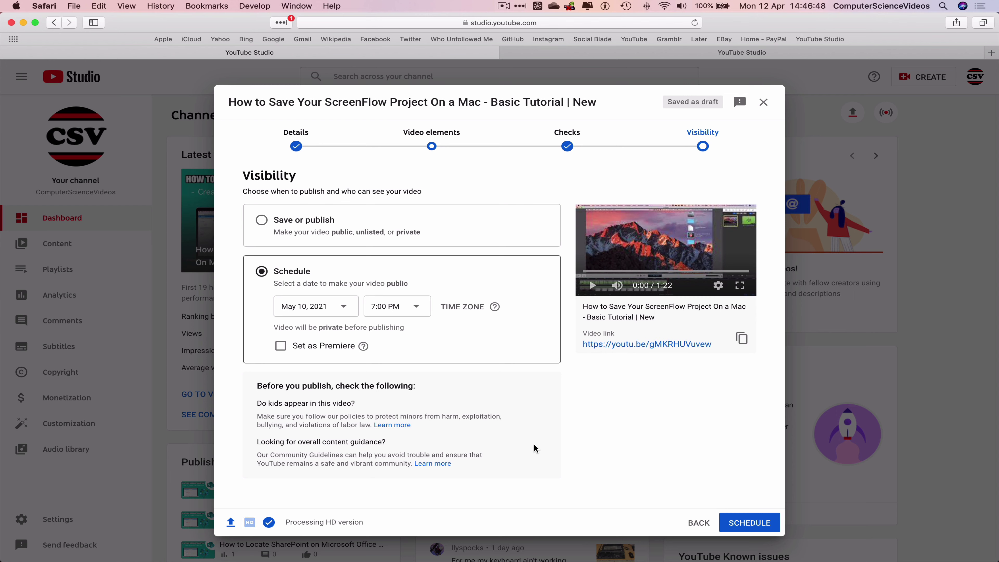
pyautogui.click(769, 526)
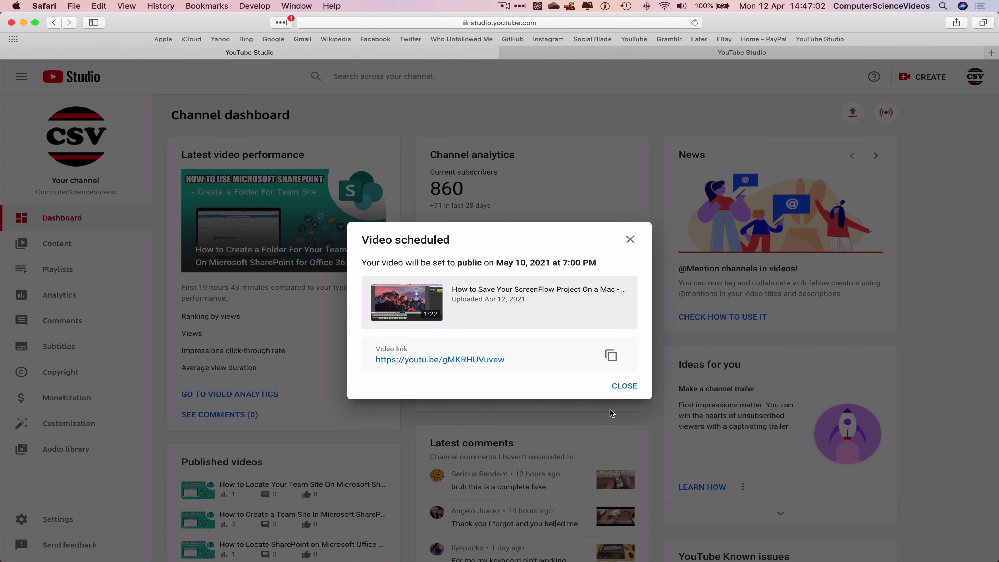
pyautogui.click(625, 385)
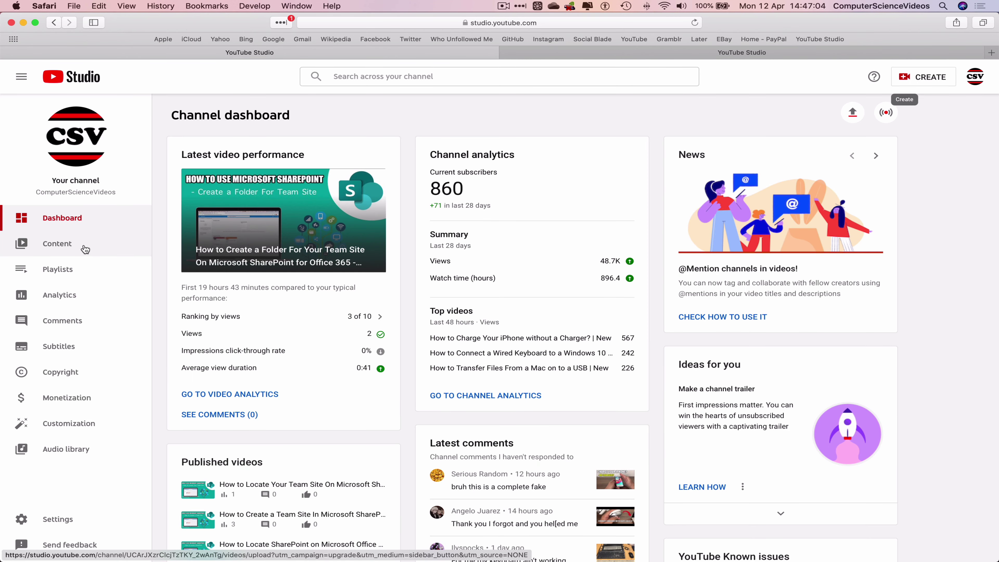
# Open and reload the channel's content list, and close the spare YouTube Studio browser tab
pyautogui.click(94, 249)
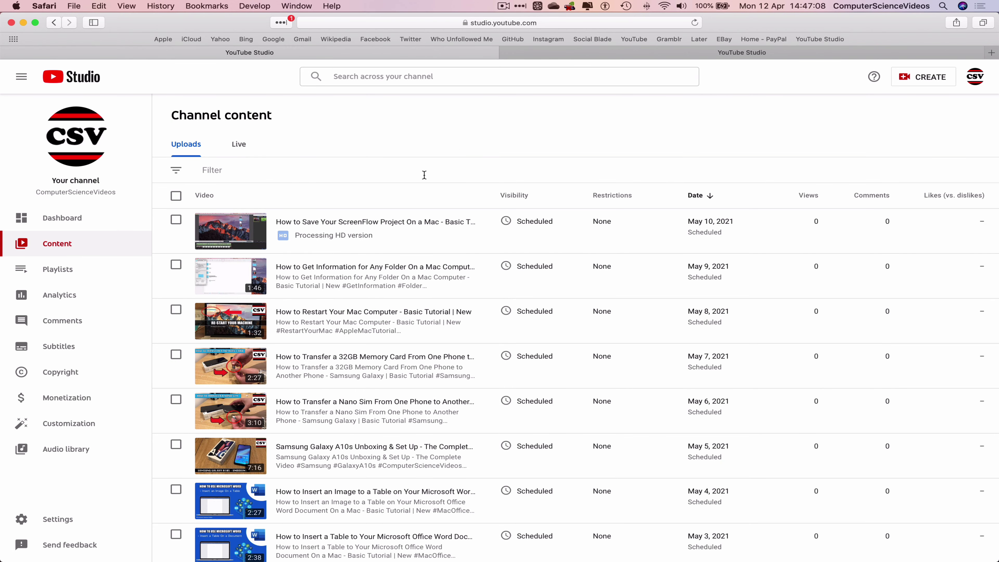
pyautogui.rightClick(415, 120)
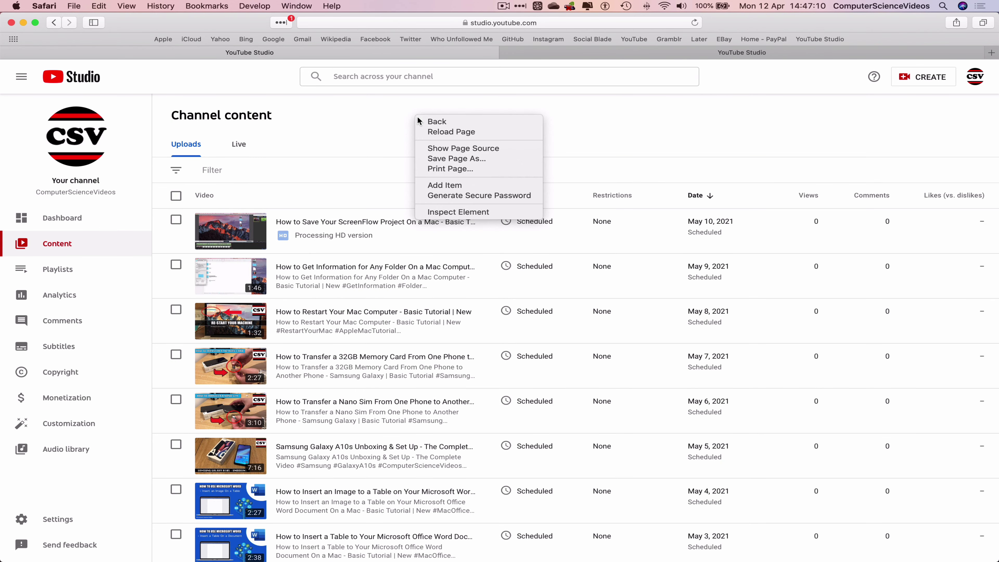
pyautogui.click(478, 130)
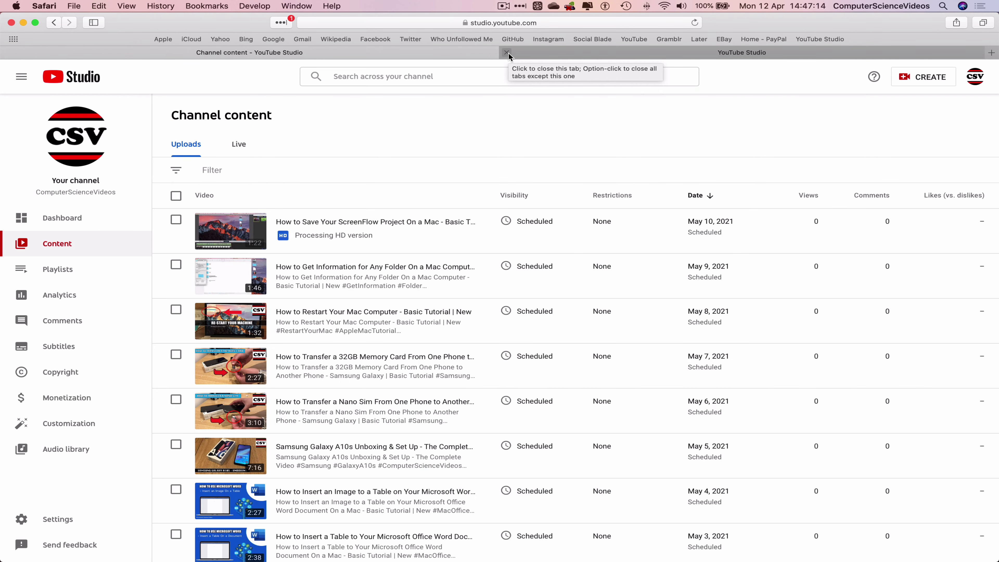
pyautogui.click(507, 53)
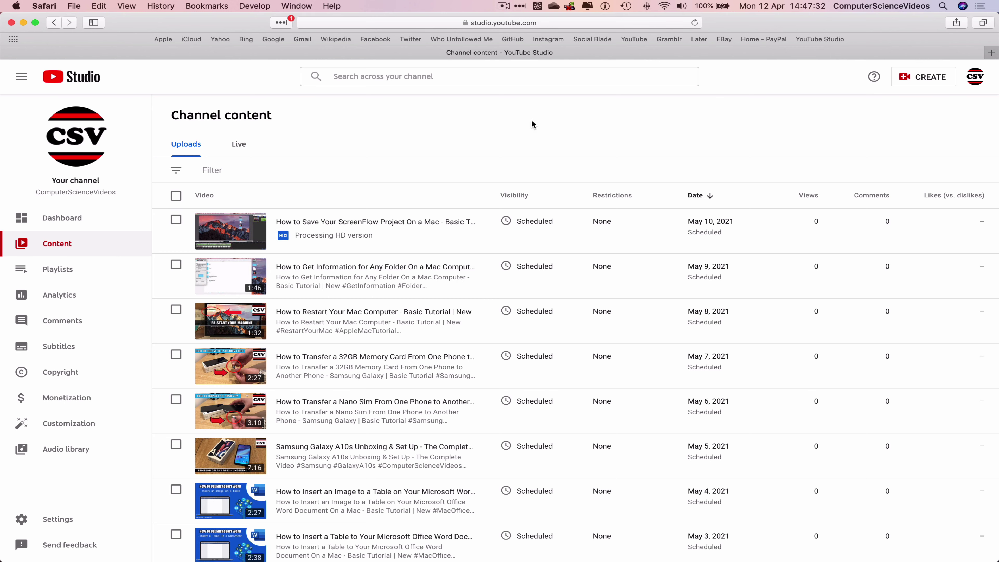
# Open the details of the newly scheduled ScreenFlow video and check which video qualities have been processed
pyautogui.click(286, 234)
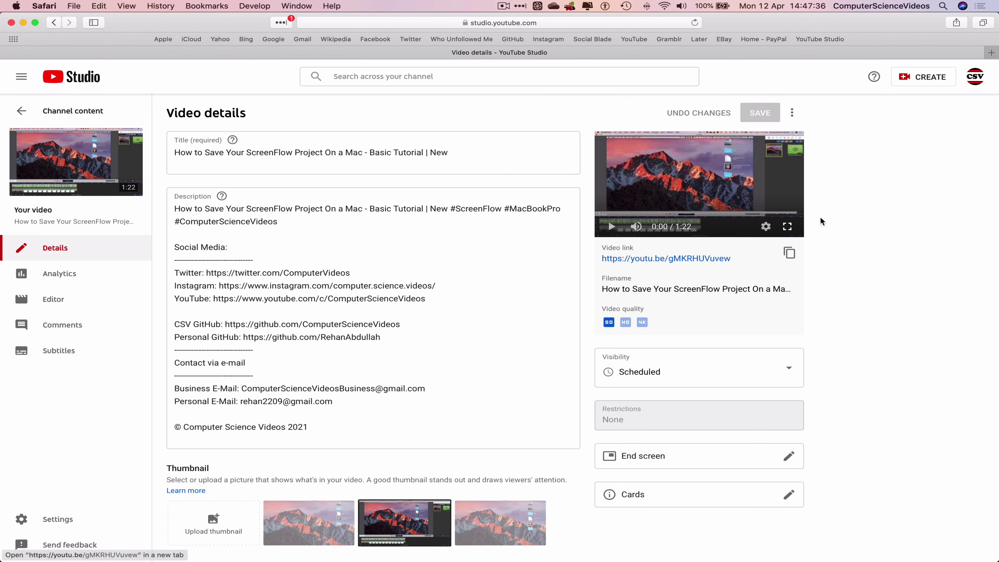
pyautogui.click(767, 228)
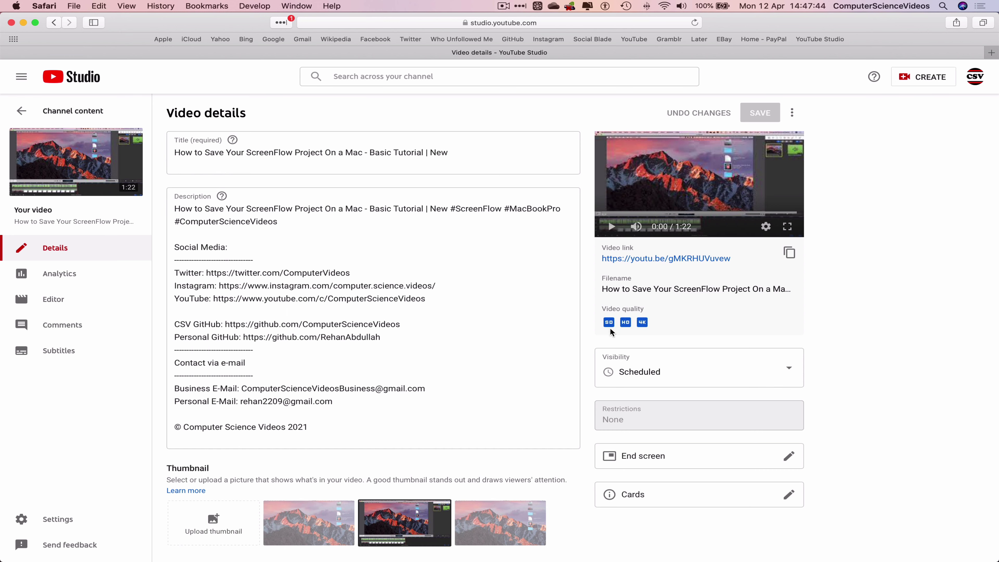
pyautogui.moveTo(613, 332)
# Reload the channel's content list and reopen the details of the video scheduled for May 10 to recheck its quality versions
pyautogui.click(50, 117)
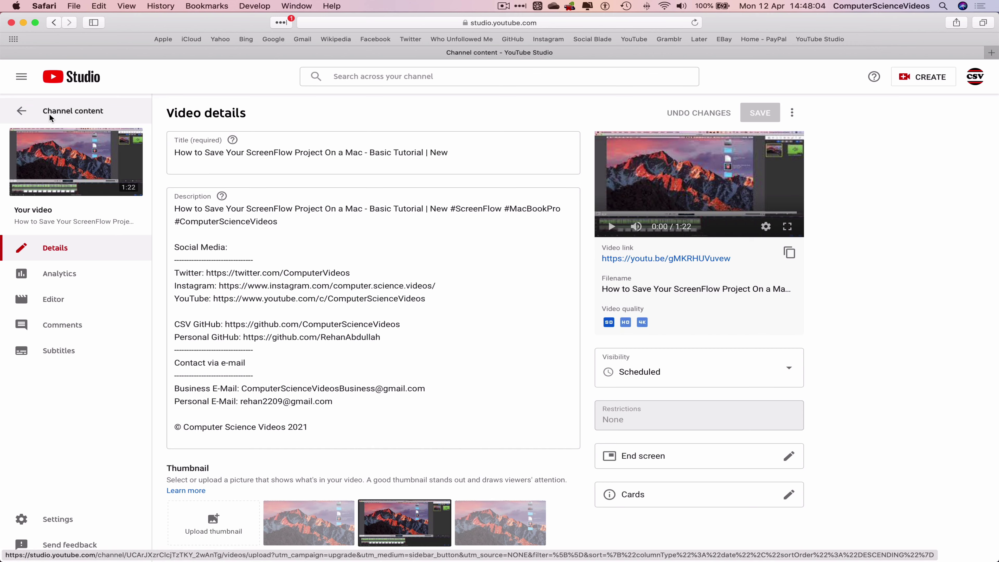
pyautogui.rightClick(688, 116)
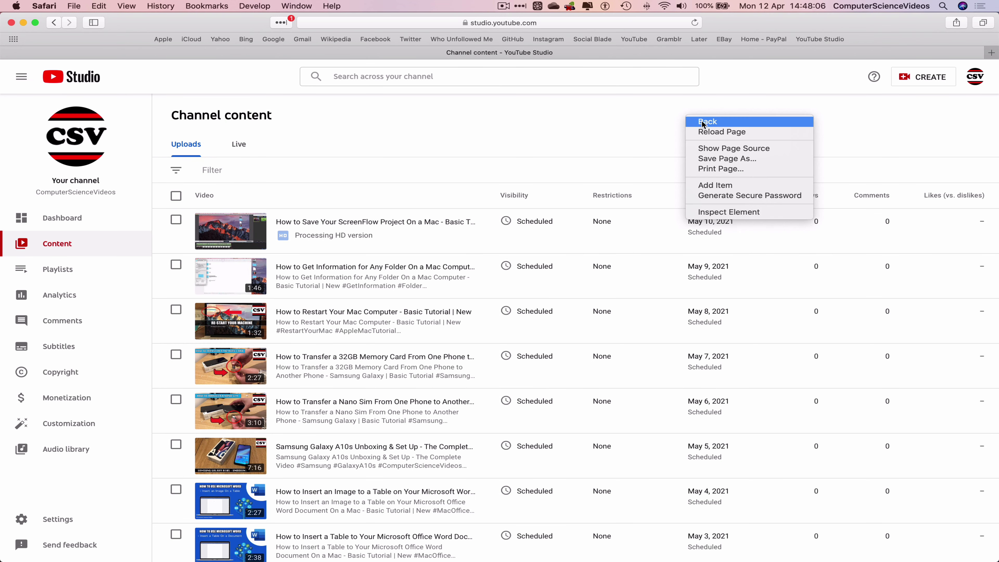
pyautogui.click(723, 132)
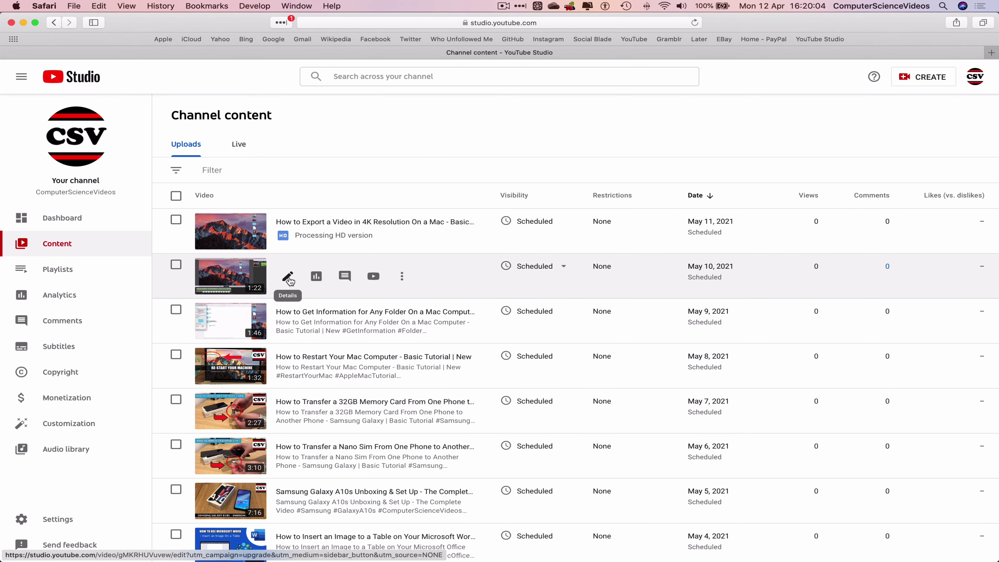
pyautogui.click(285, 280)
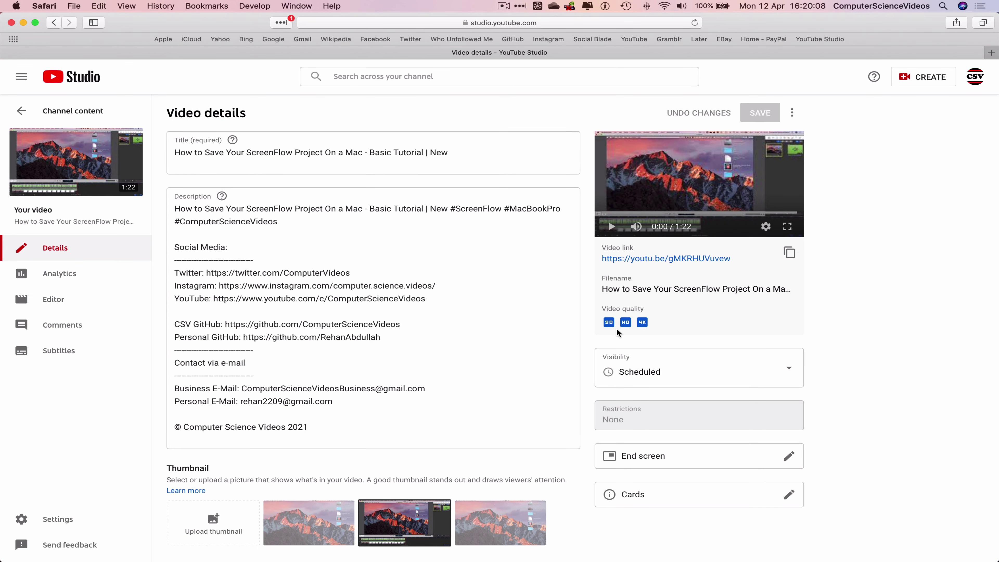
pyautogui.moveTo(626, 326)
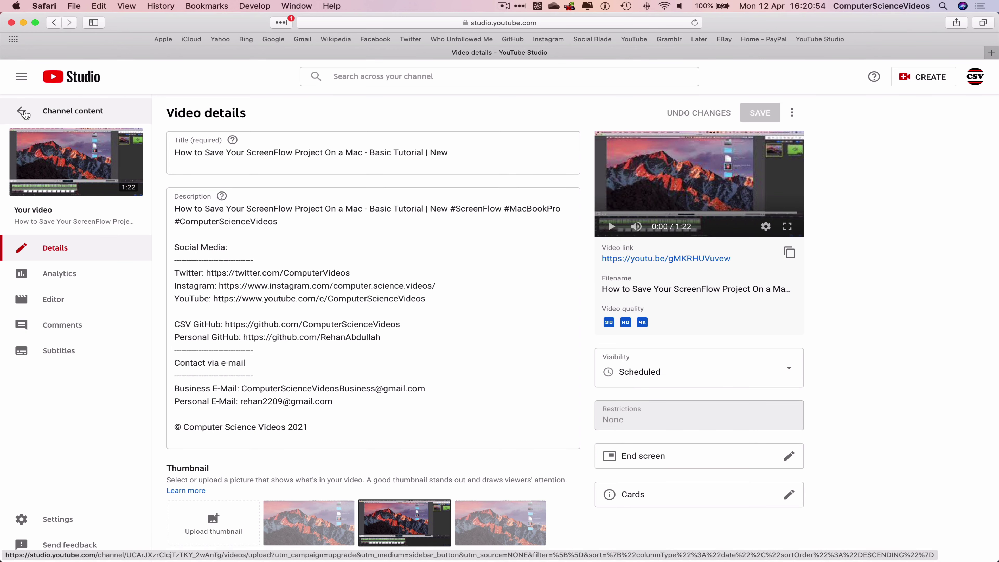
# Leave the video's details for the channel content list and quit Safari to return to the desktop
pyautogui.click(23, 113)
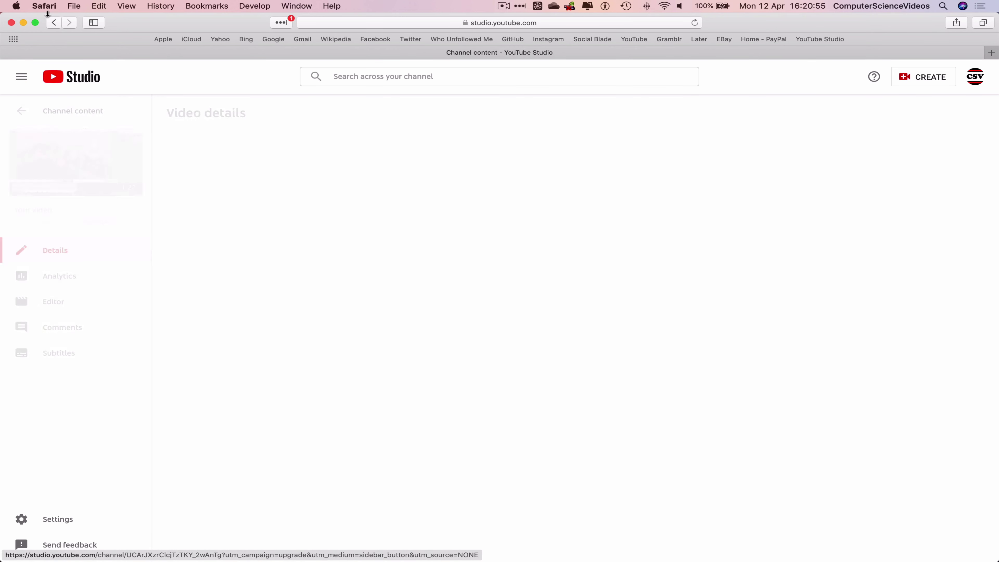
pyautogui.click(44, 6)
pyautogui.click(90, 142)
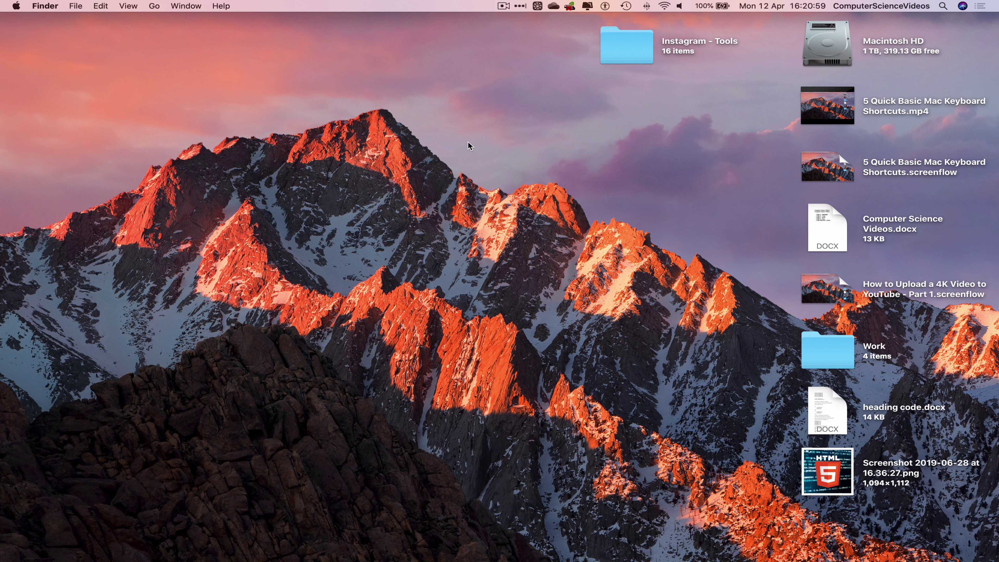